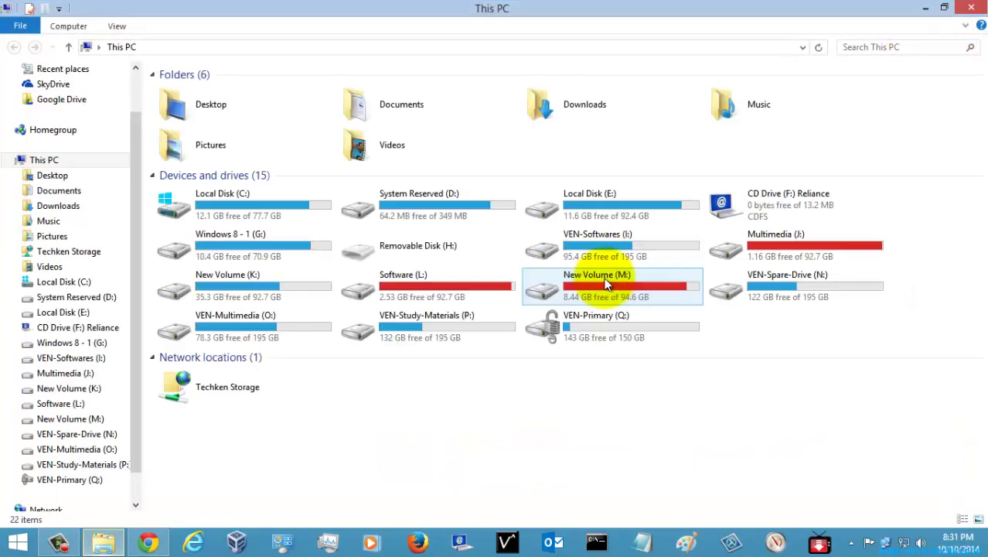
Launch Computer Management using Manage on This PC's Computer ribbon tab.
click(68, 26)
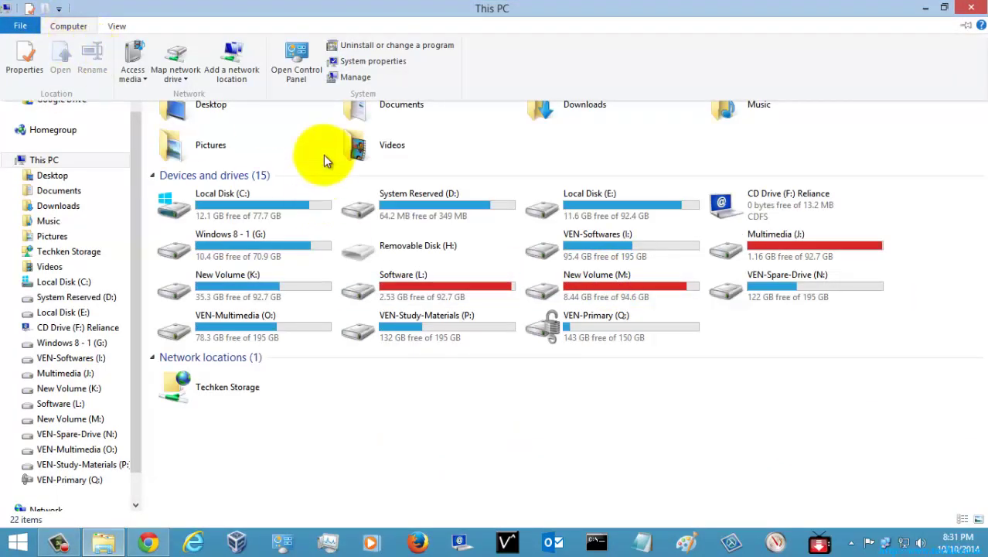
click(351, 79)
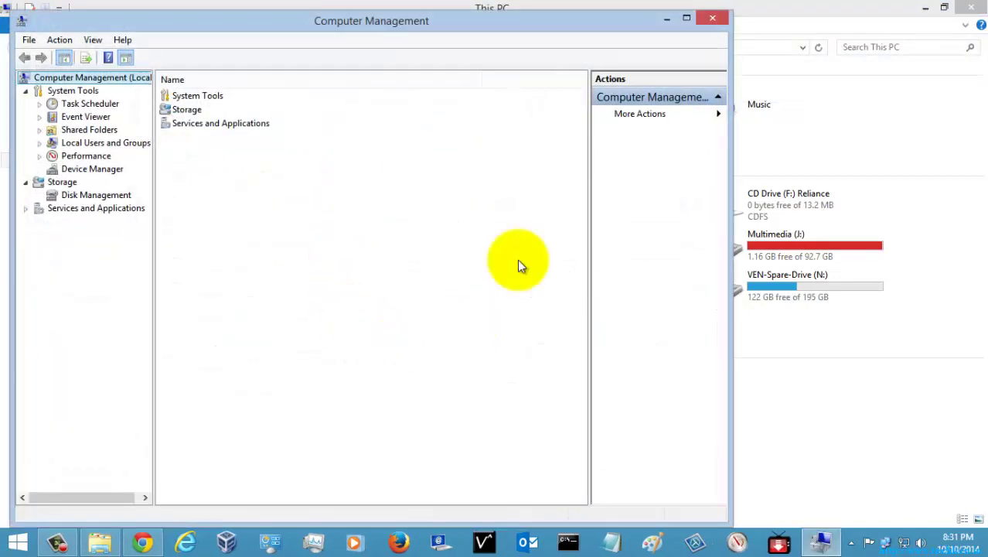
Maximize Computer Management and display Disk Management's volumes and disks.
double_click(392, 23)
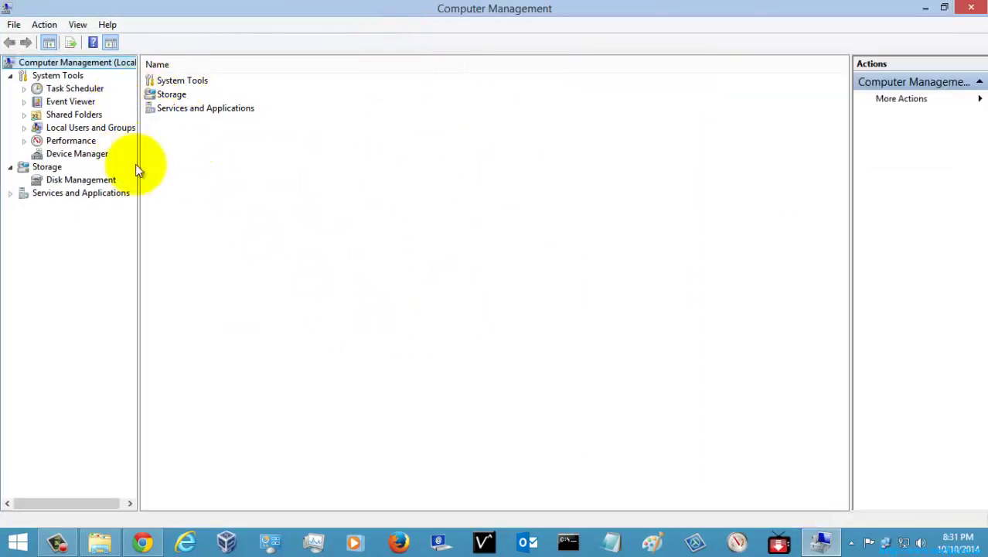
click(75, 179)
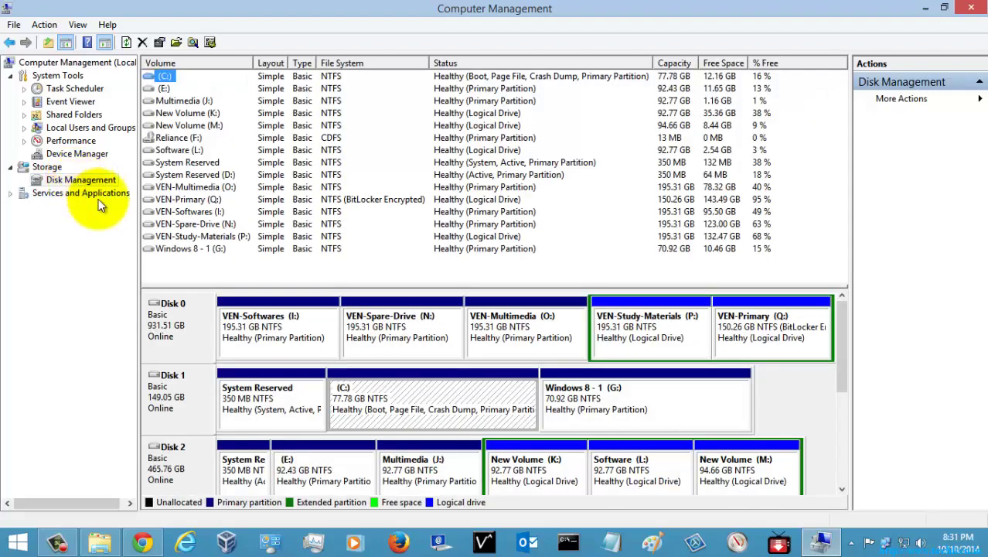
click(195, 271)
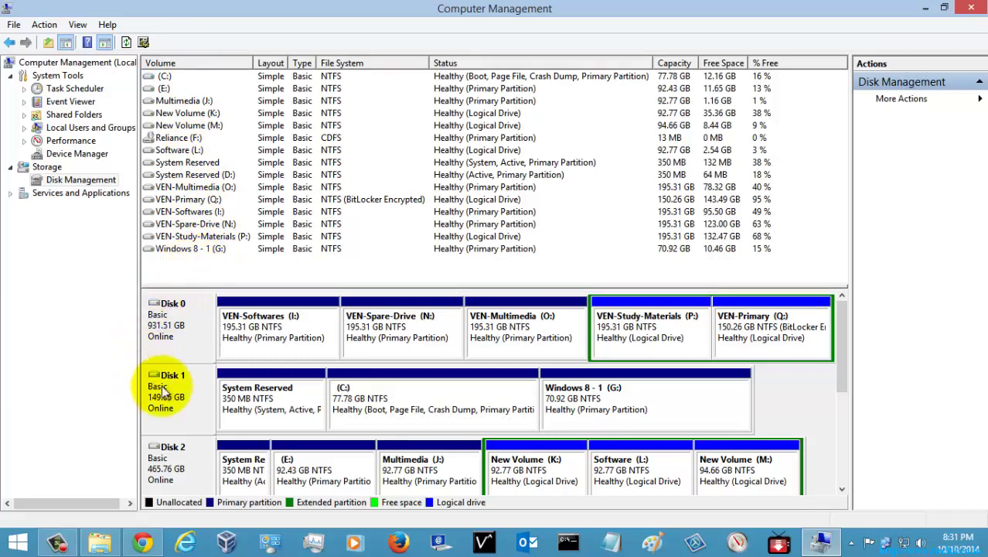
mouse_move(843, 335)
mouse_down()
mouse_move(841, 416)
mouse_move(839, 328)
mouse_up()
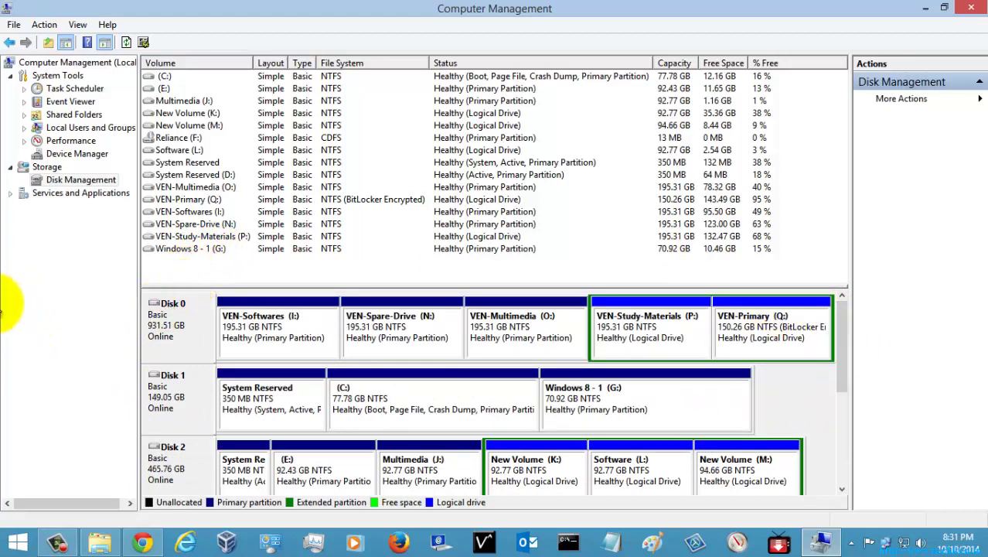
Start a new virtual hard disk with Disk Management's Create VHD action.
click(90, 252)
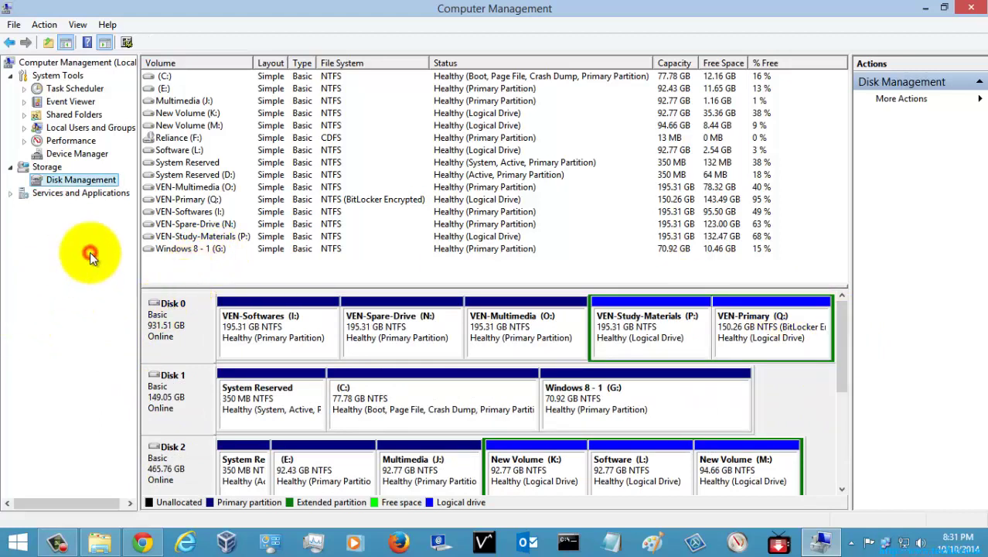
right_click(91, 179)
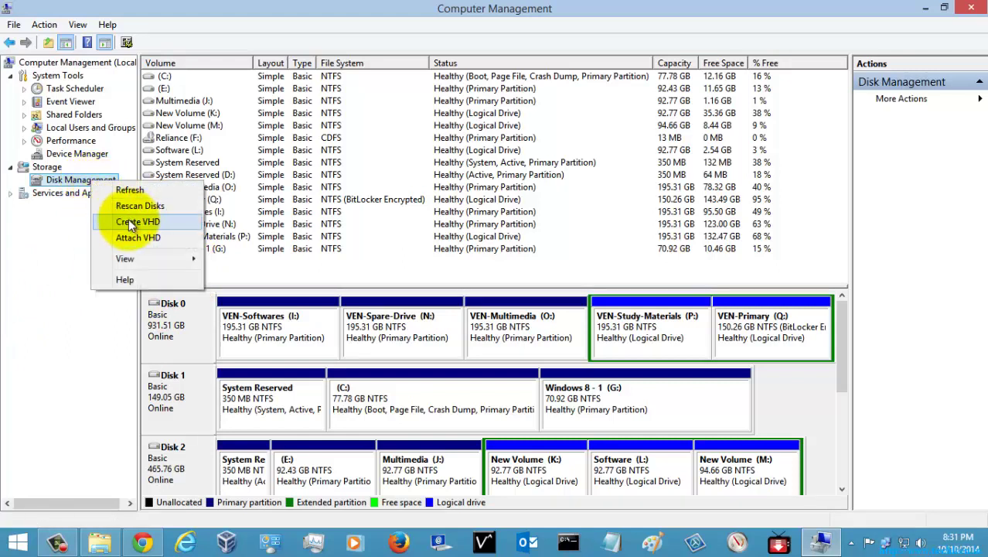
click(72, 226)
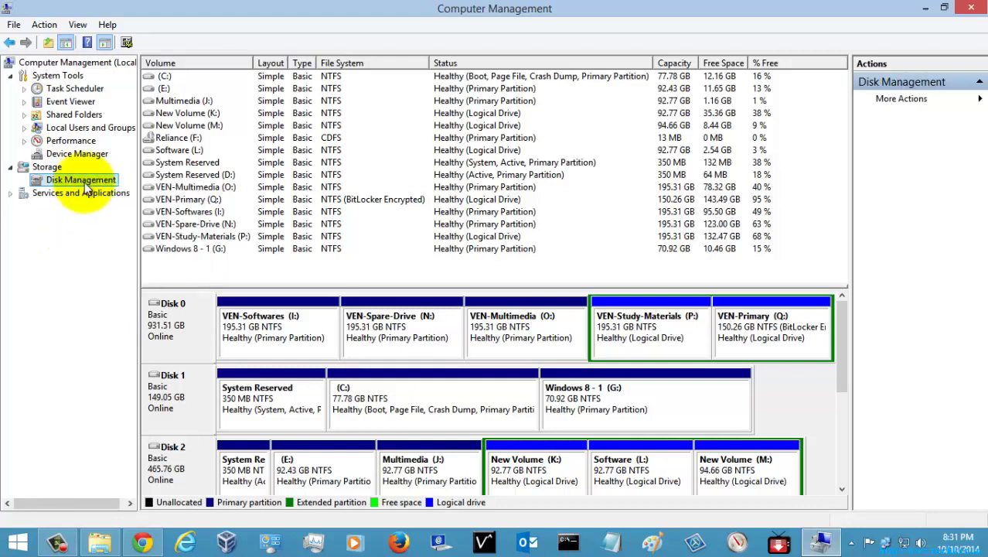
right_click(85, 184)
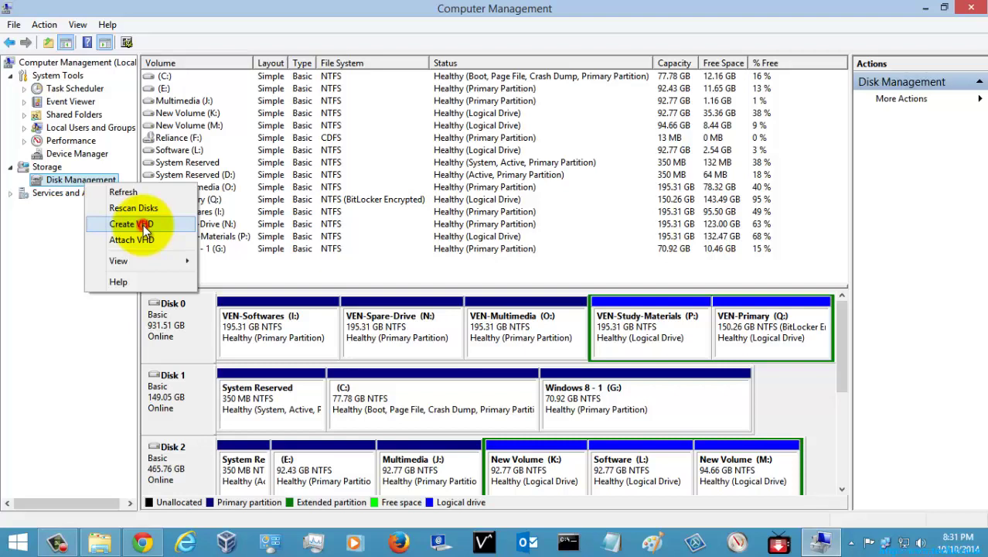
click(143, 225)
drag(503, 103, 500, 75)
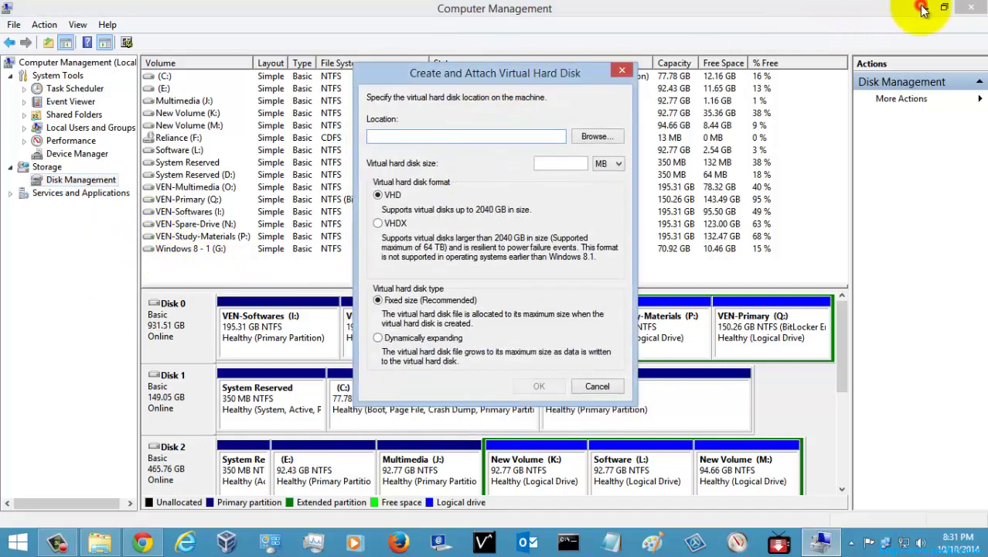
click(456, 137)
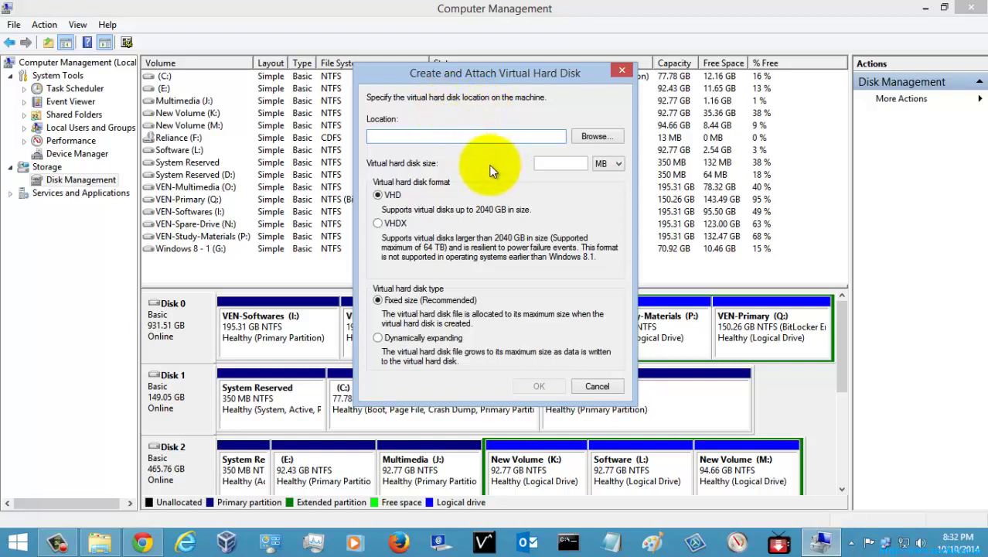
click(552, 164)
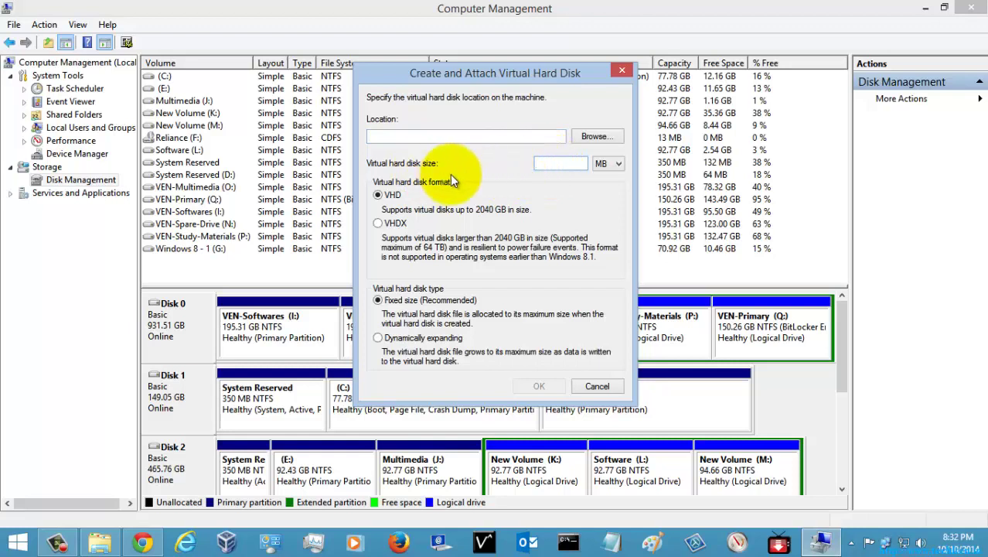
click(617, 164)
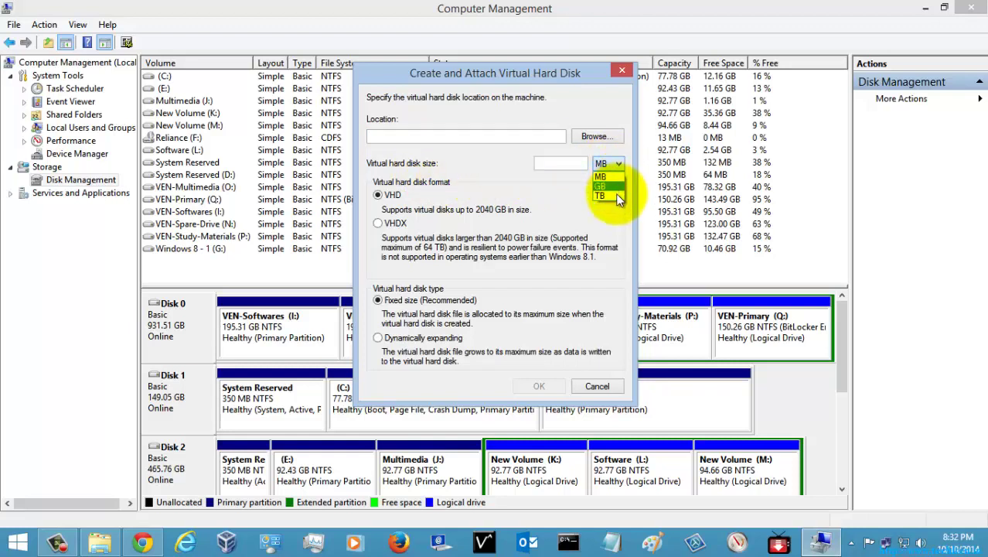
click(489, 167)
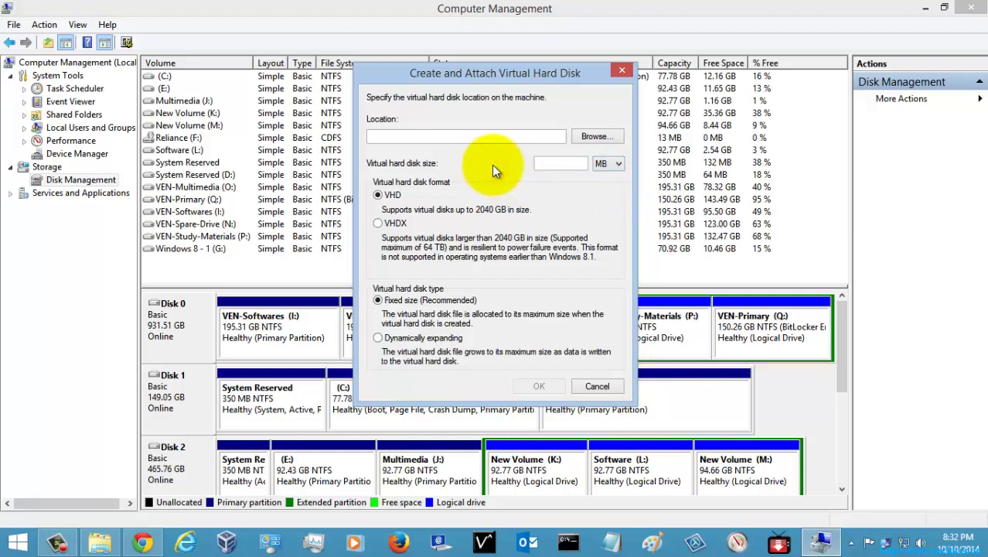
click(552, 164)
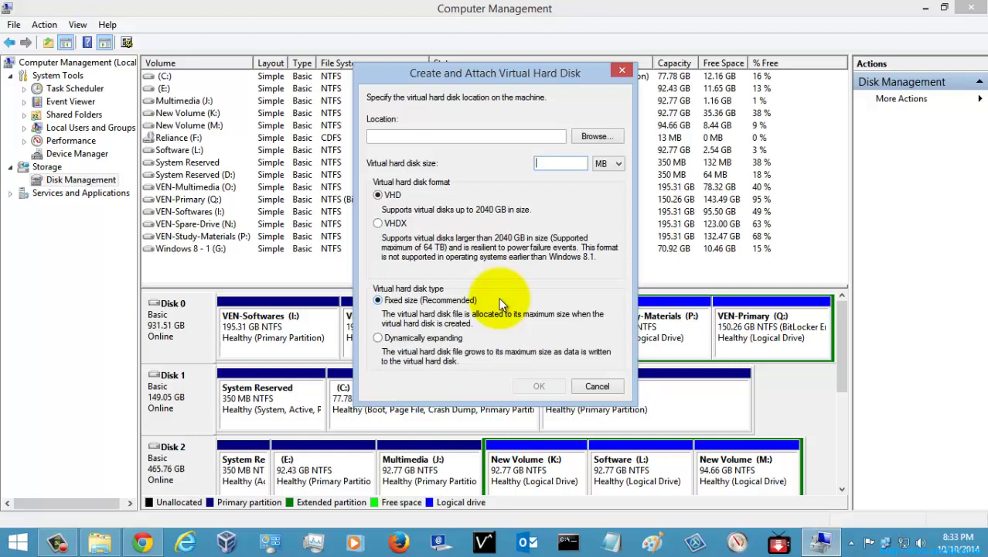
Give the virtual disk a 10000 GB size and make it dynamically expanding.
click(555, 165)
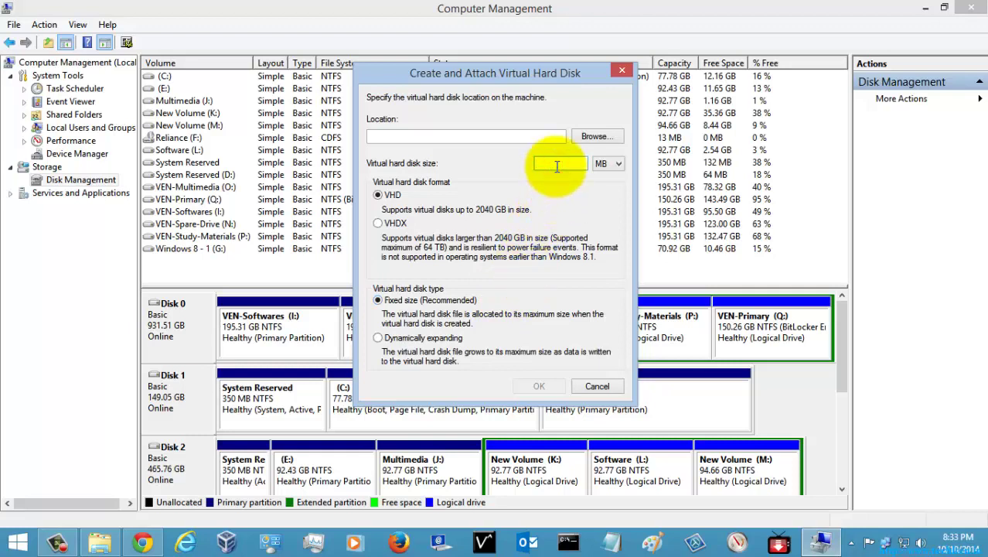
text(10000)
click(610, 163)
click(611, 184)
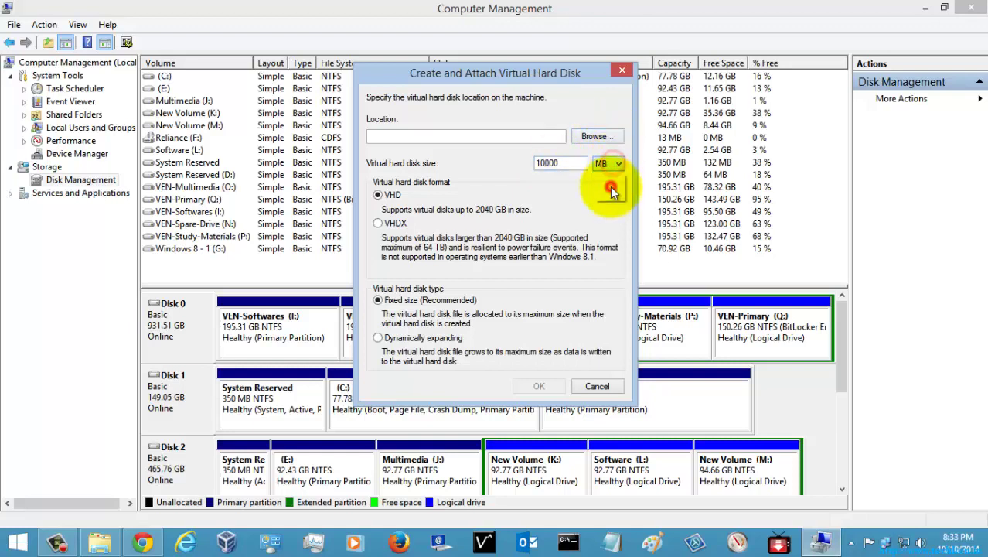
click(574, 163)
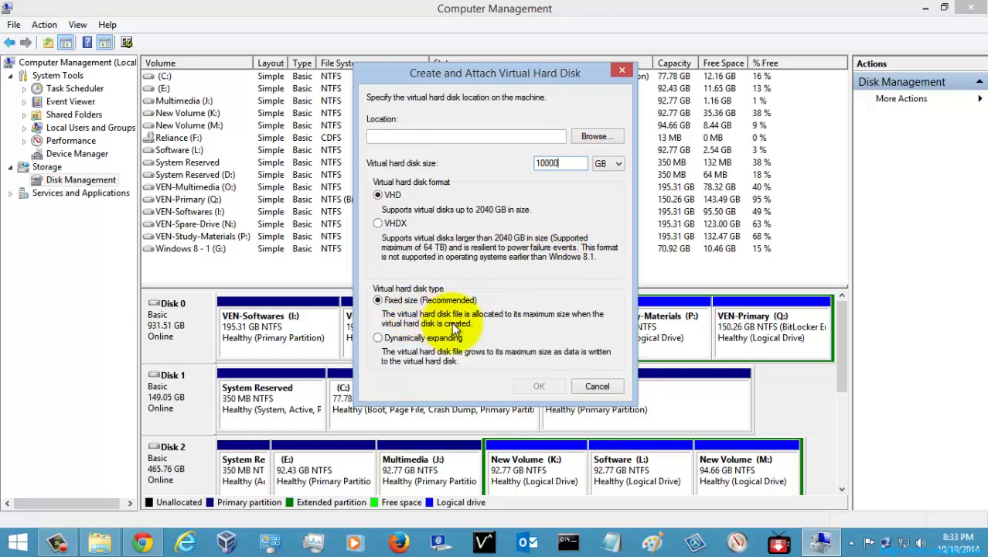
click(573, 164)
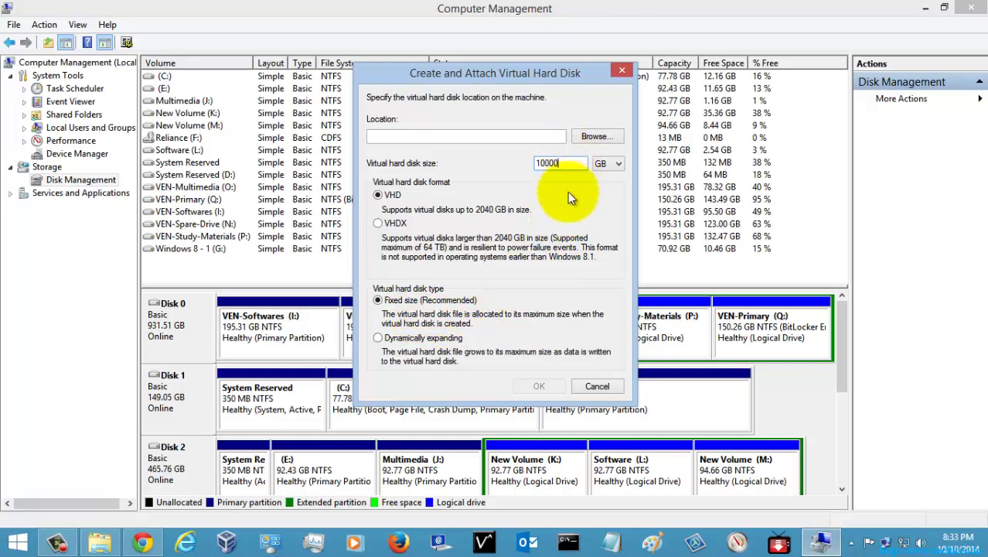
click(377, 338)
click(571, 164)
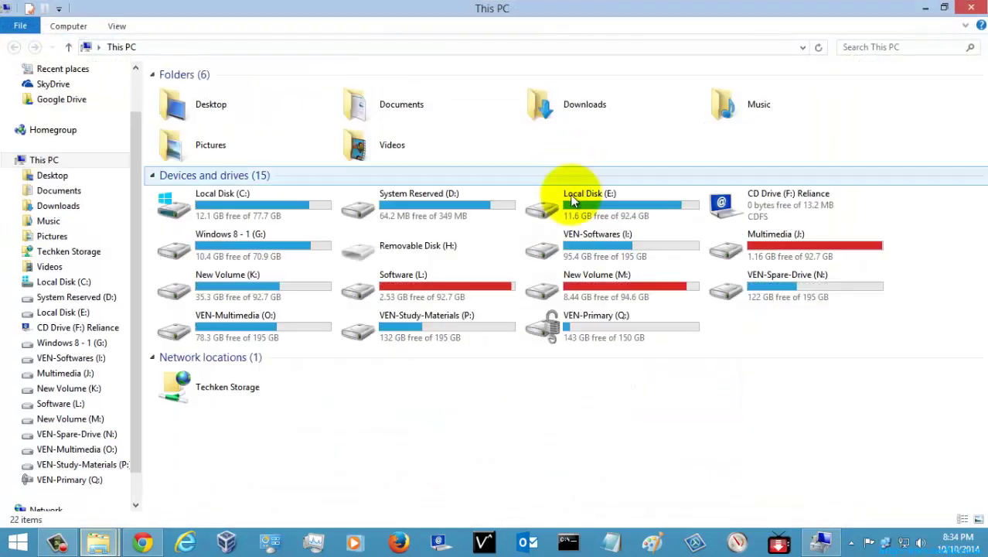
Browse the folders on VEN-Spare-Drive (N:), return to This PC, and minimize Explorer.
click(781, 292)
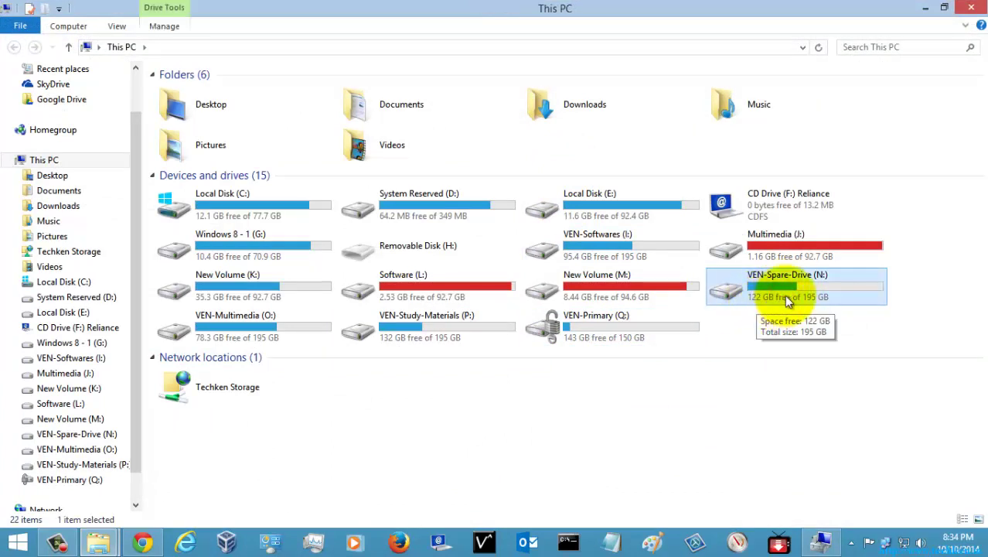
double_click(785, 297)
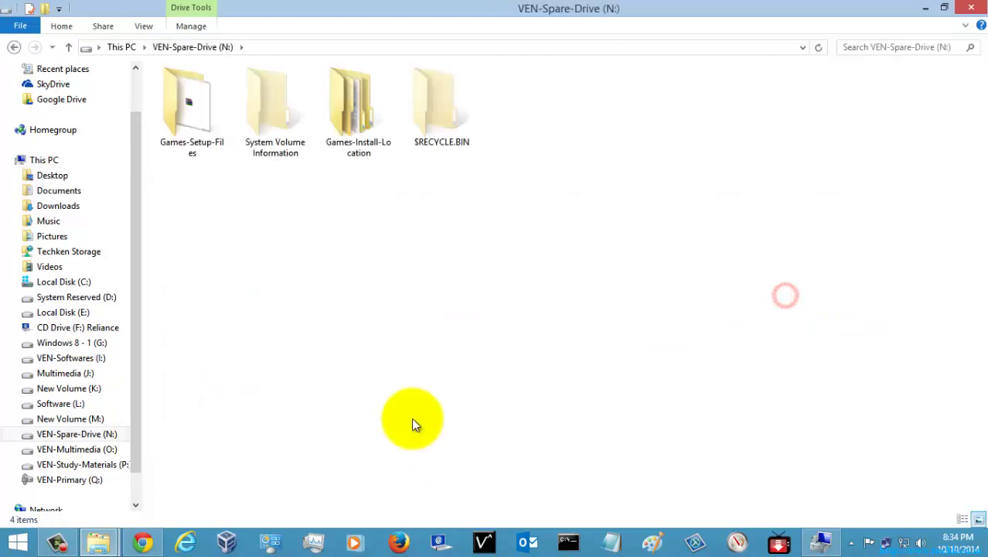
click(186, 112)
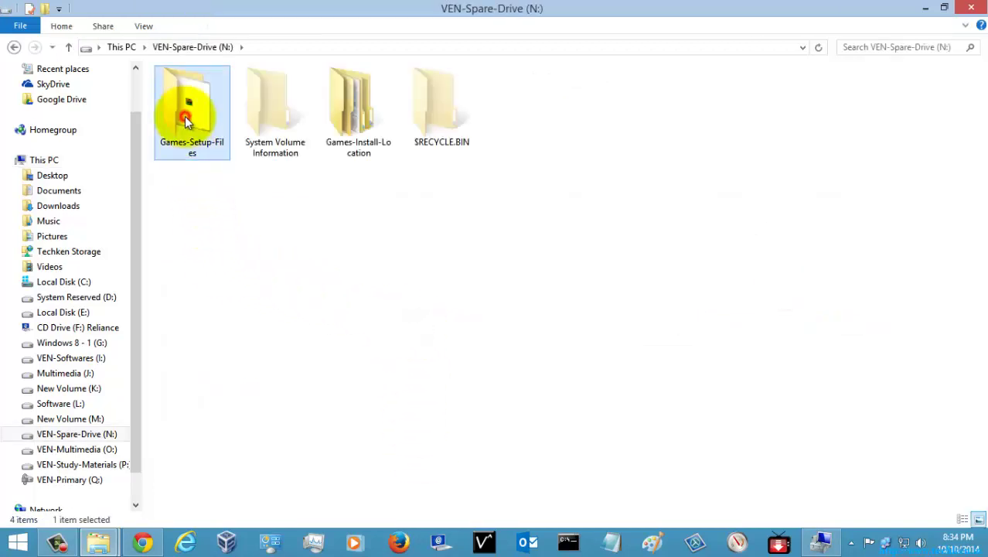
click(273, 283)
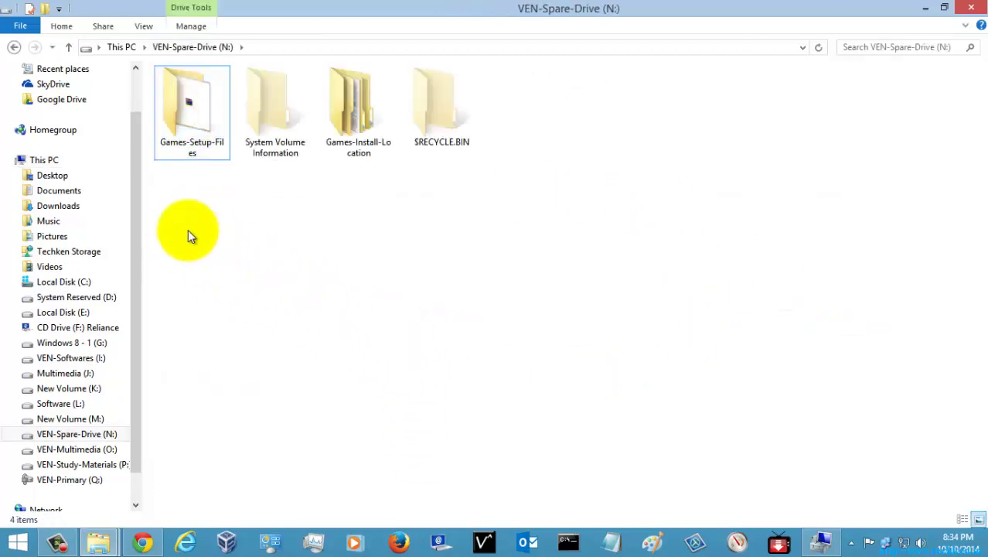
click(68, 46)
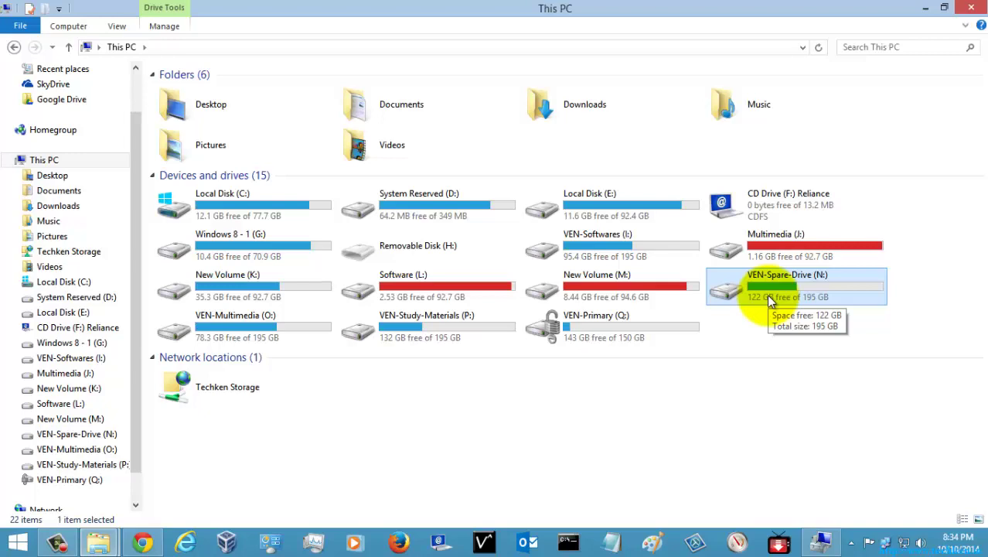
click(926, 8)
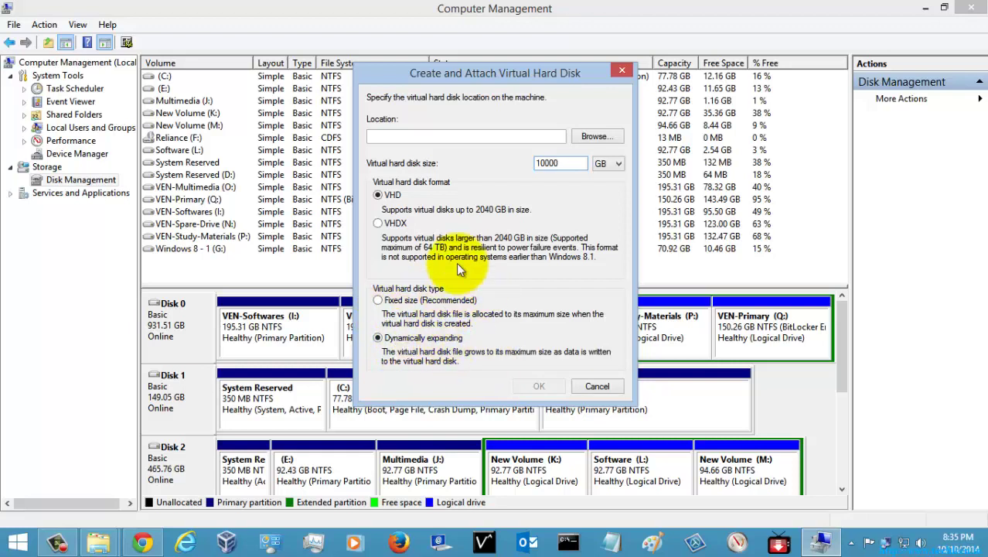
Select the size value and browse VEN-Spare-Drive (N:) for the virtual disk location.
drag(569, 164, 509, 168)
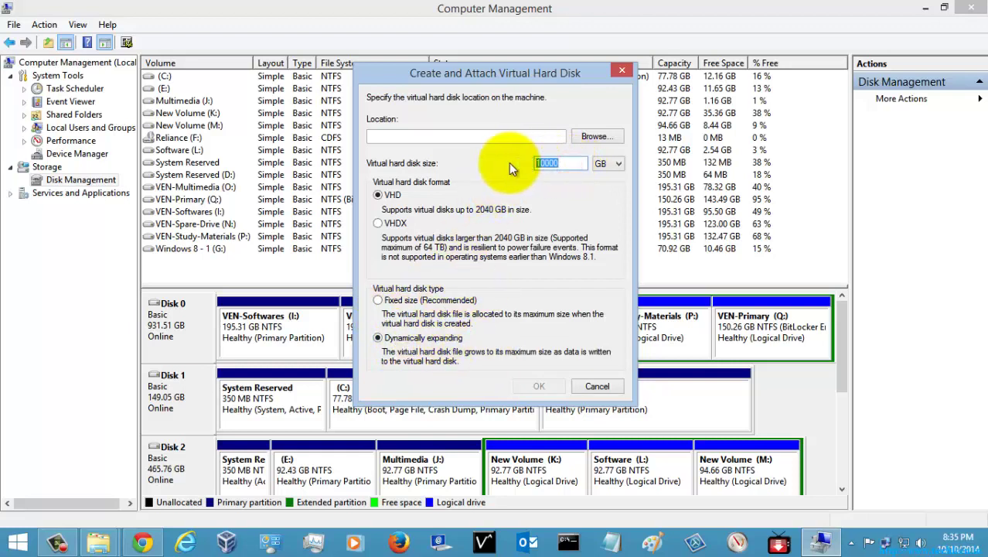
click(594, 138)
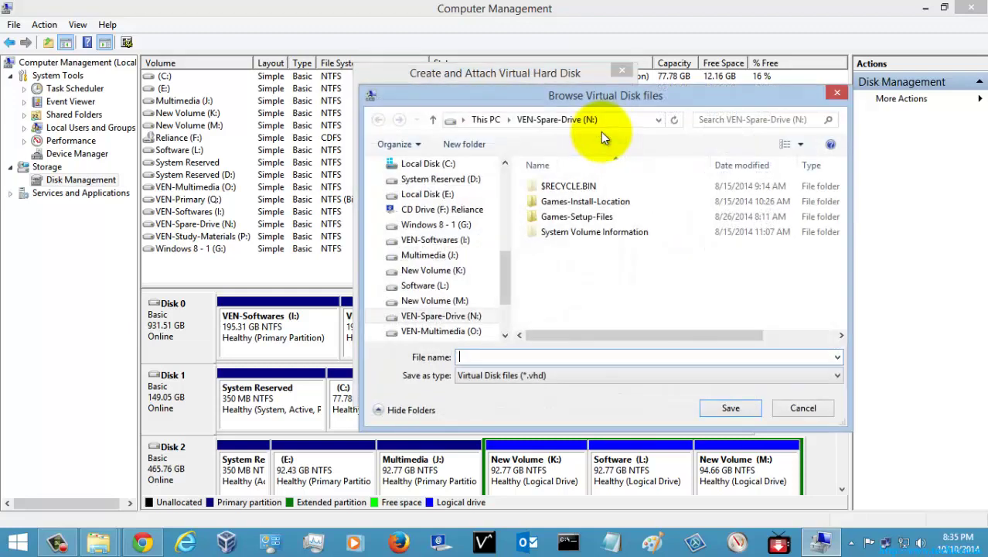
Set the virtual disk location to N:\Test.vhd, keeping the .vhd file type.
click(503, 356)
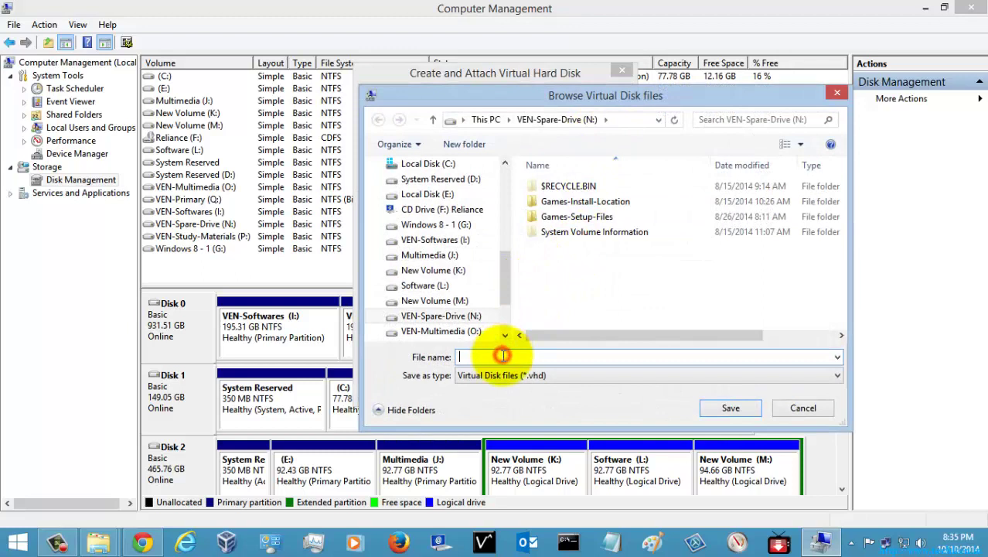
text(Test)
click(514, 375)
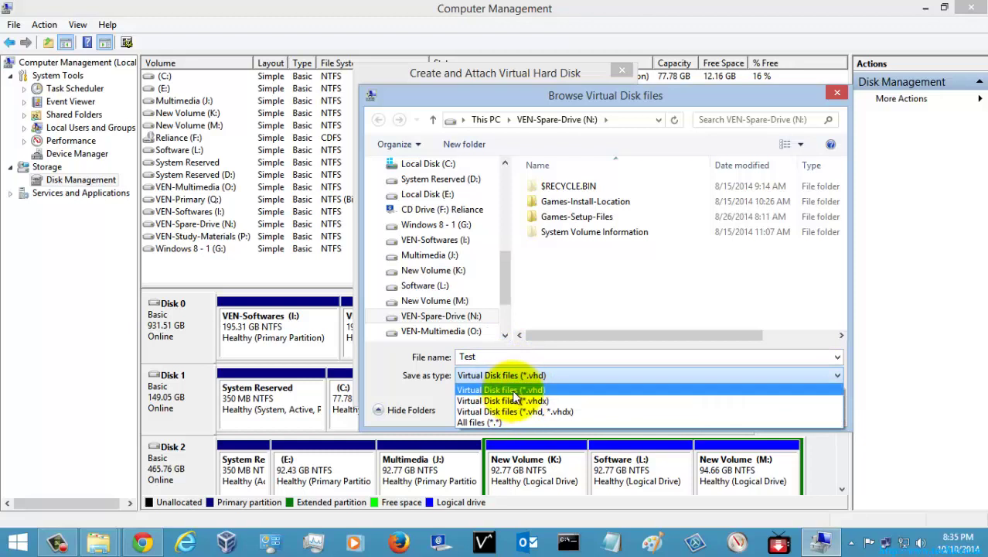
click(516, 389)
click(526, 377)
click(507, 375)
click(729, 407)
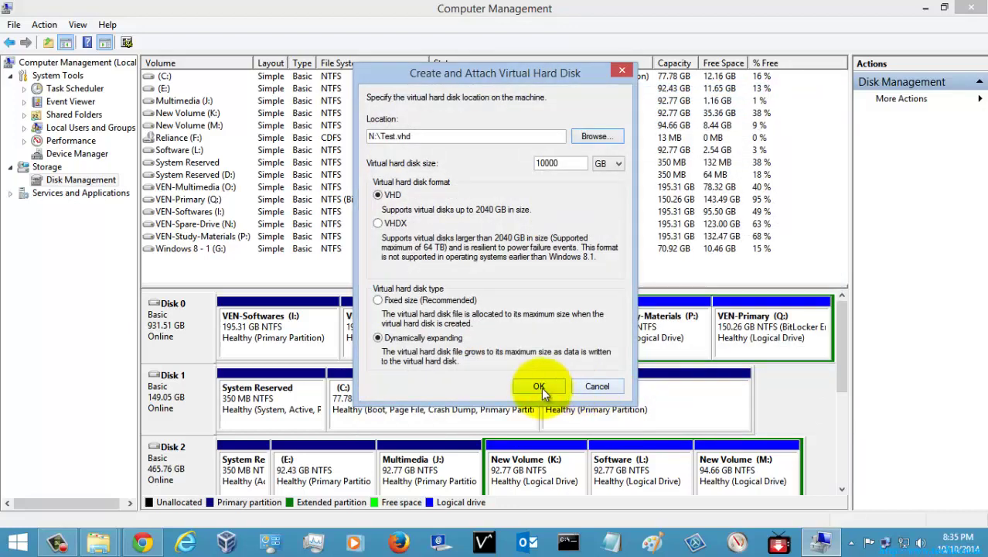
Attempt creating the 10000 GB disk and dismiss the 'The parameter is incorrect.' error.
click(541, 388)
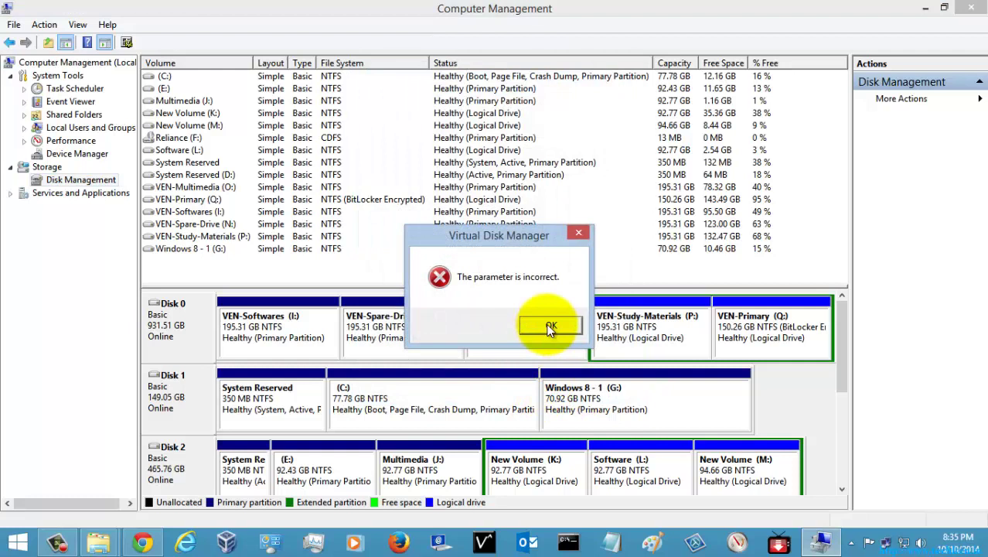
click(549, 327)
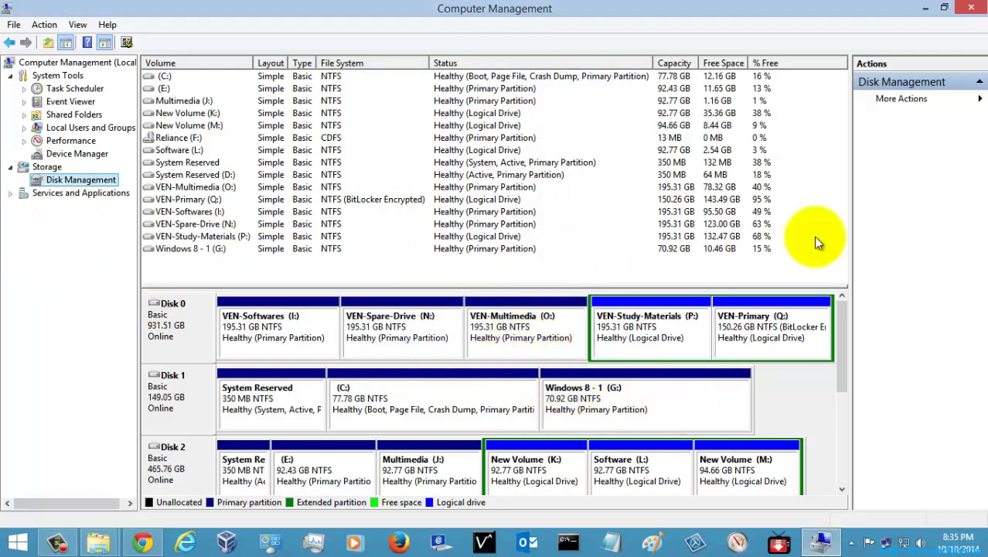
drag(842, 317, 522, 279)
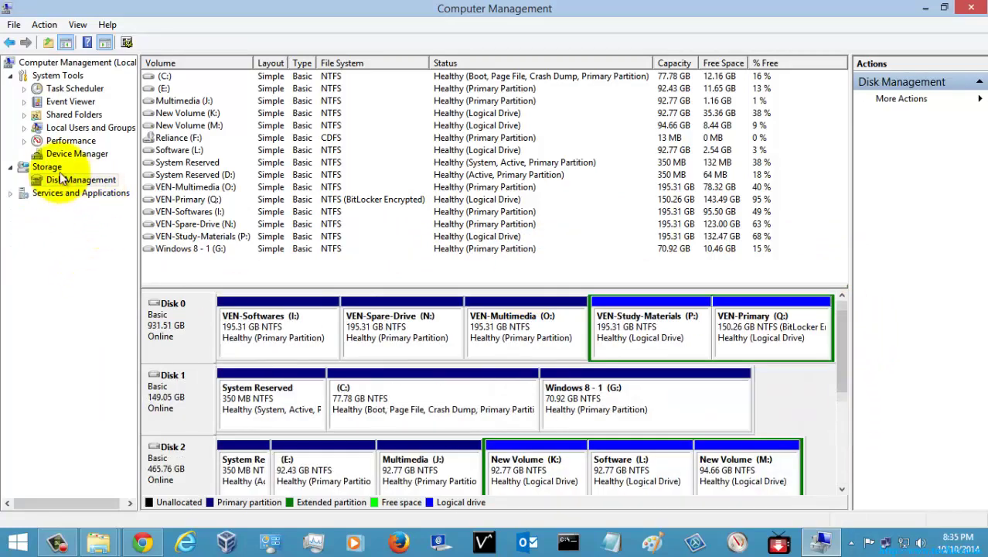
Start another Create VHD and set its location to N:\TestHDD.vhd.
click(84, 179)
right_click(83, 180)
click(139, 218)
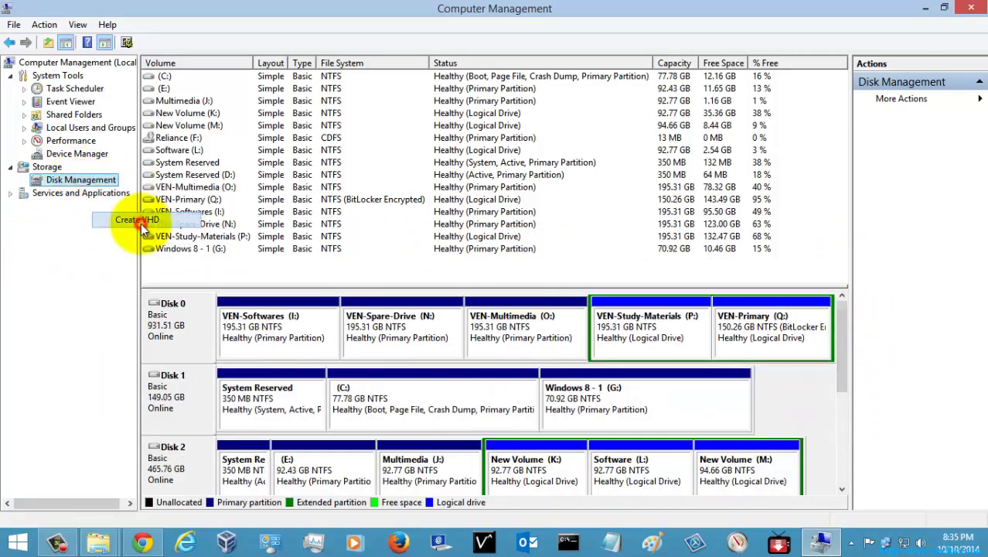
click(596, 166)
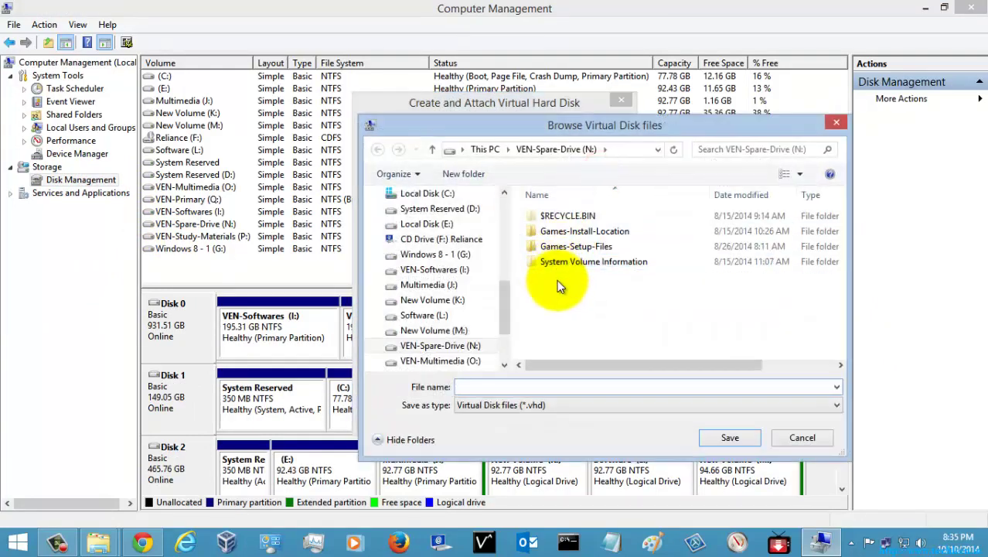
click(558, 386)
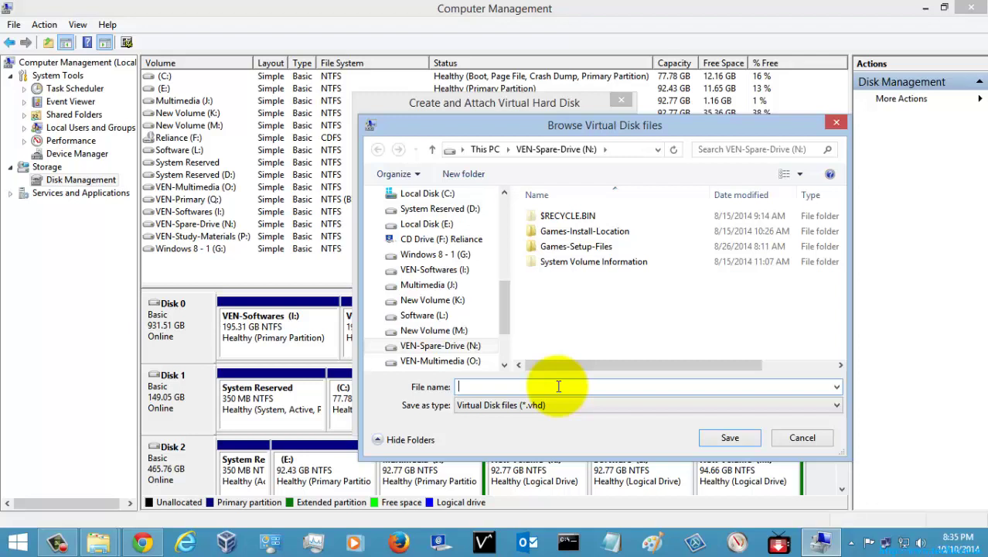
text(TestHDD)
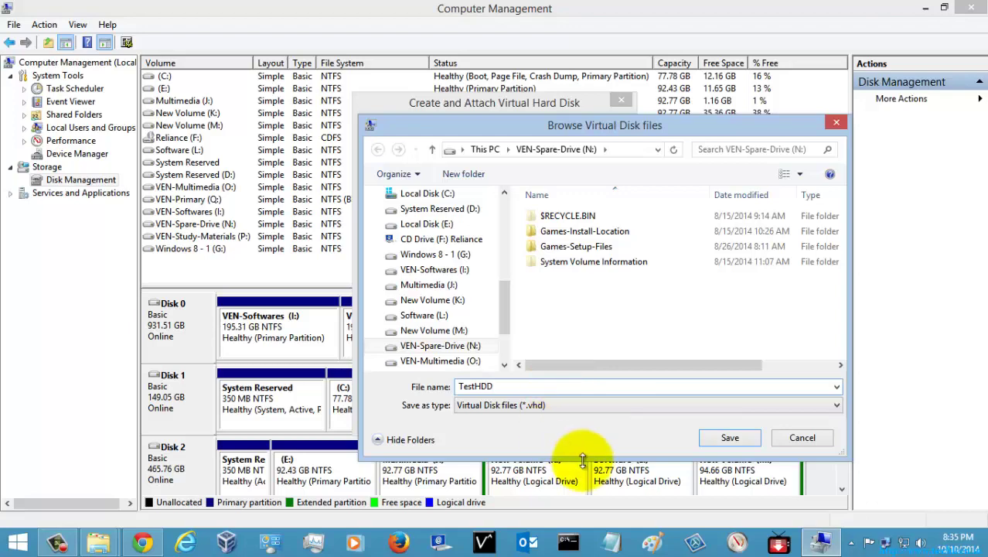
click(730, 437)
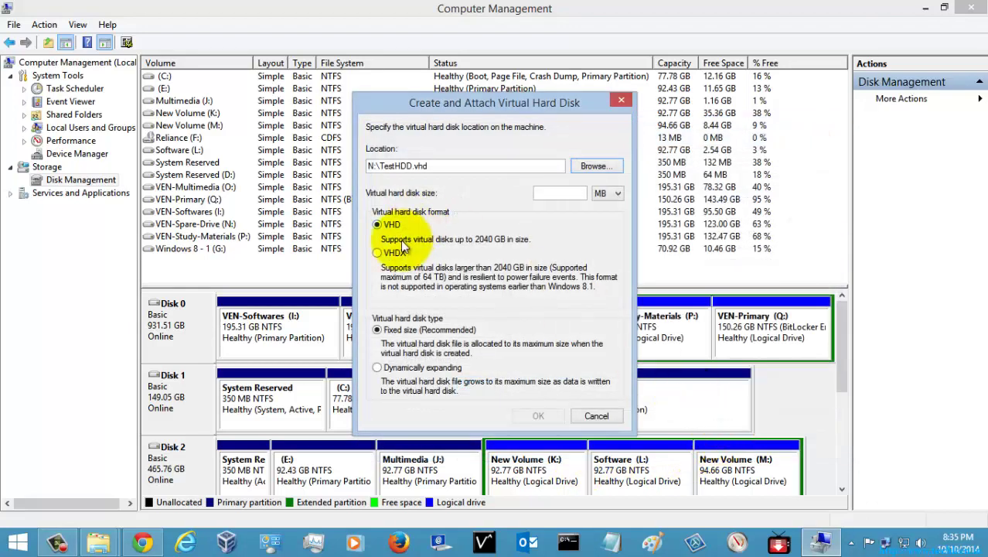
Make the disk 10 GB and dynamically expanding, then create and attach it.
click(556, 189)
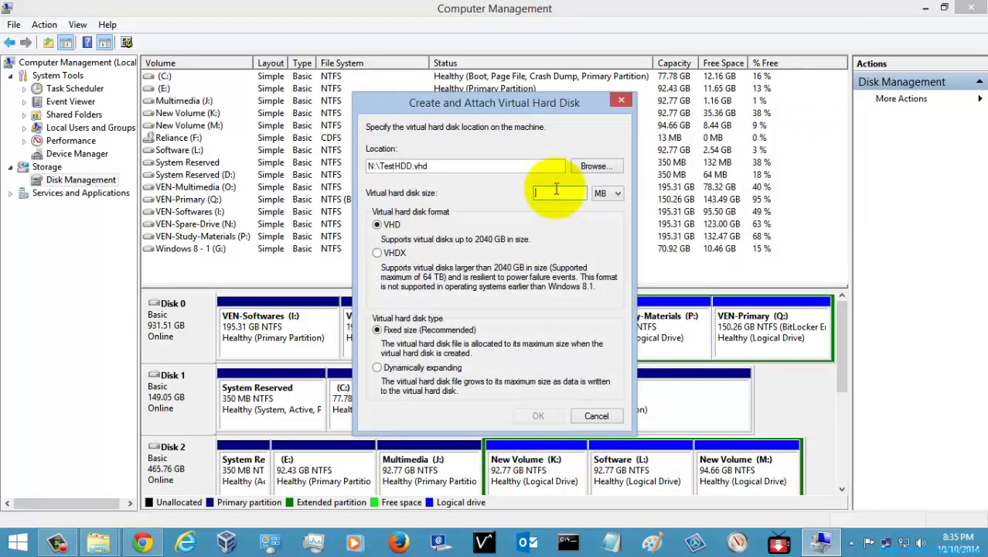
text(20000)
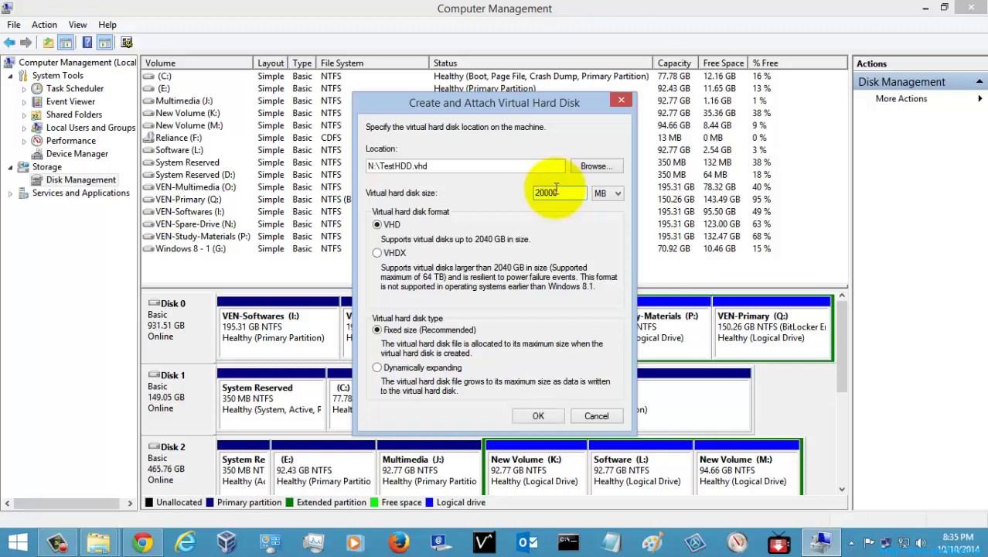
click(618, 193)
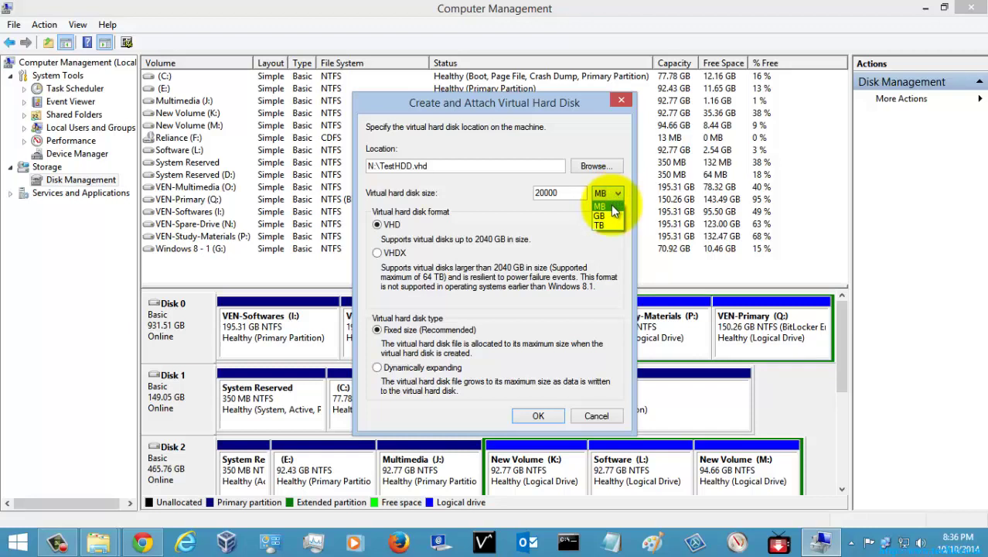
click(608, 216)
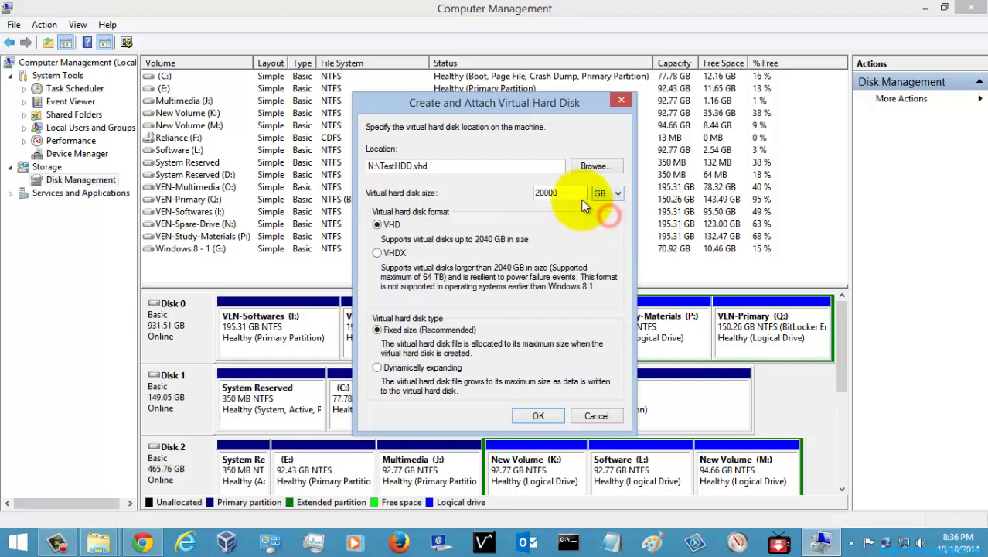
click(579, 193)
key(BackSpace)
key(BackSpace)
key(BackSpace)
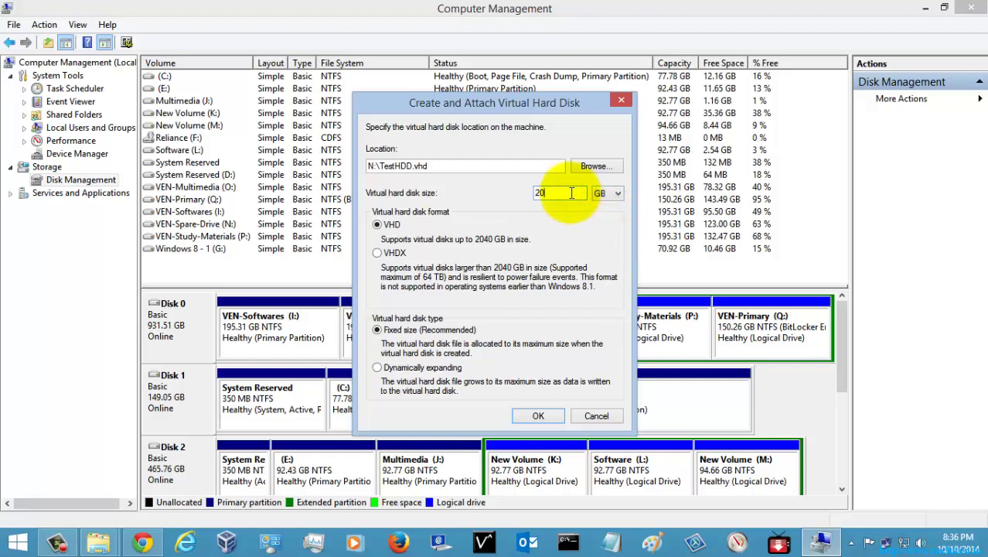
click(545, 193)
key(BackSpace)
key(BackSpace)
text(10)
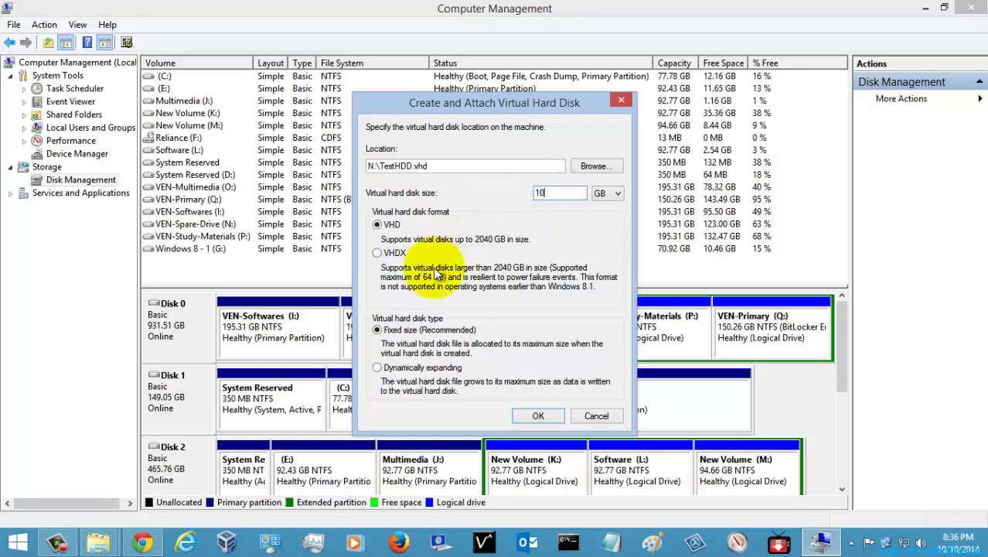
click(377, 368)
click(538, 415)
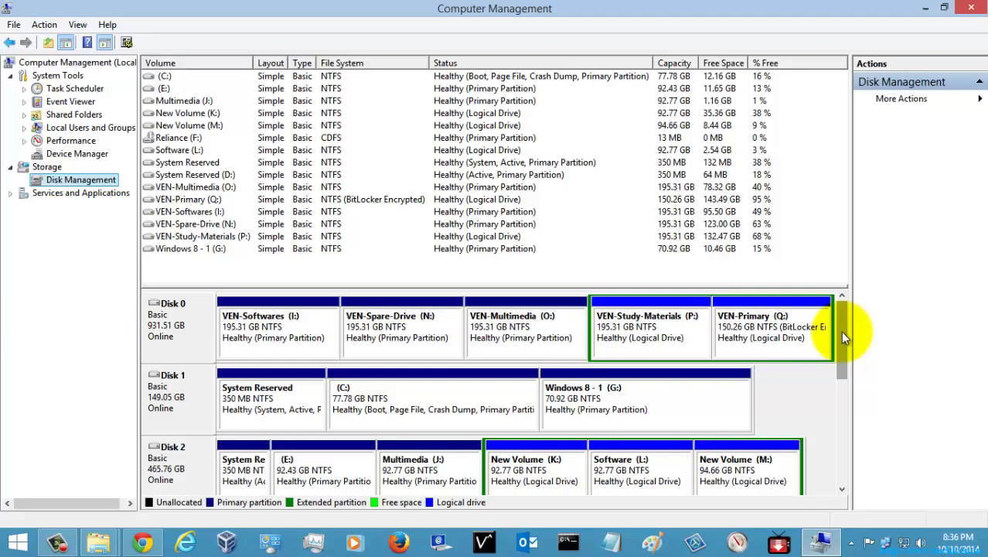
Scroll the disk map down and select the new uninitialized 10 GB Disk 4.
drag(841, 331, 849, 412)
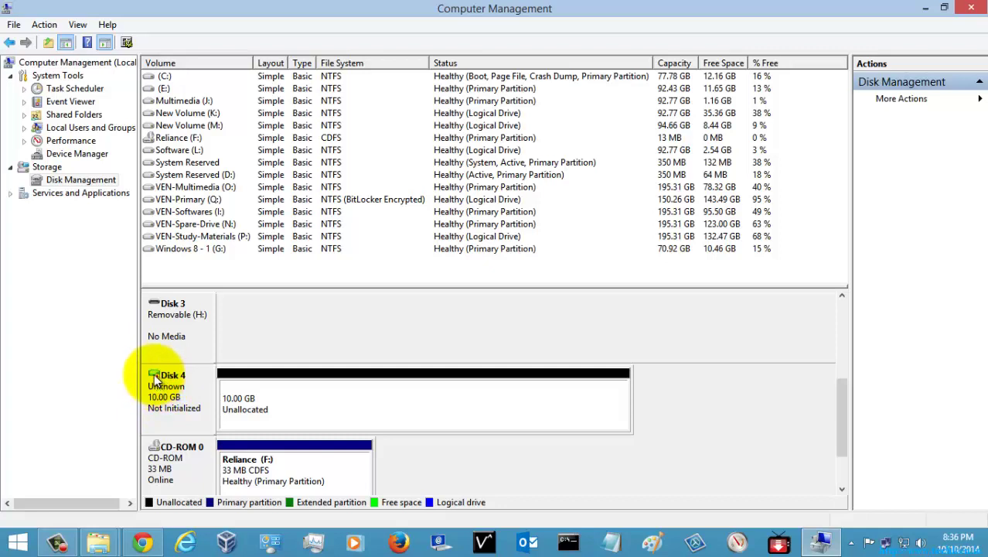
click(171, 403)
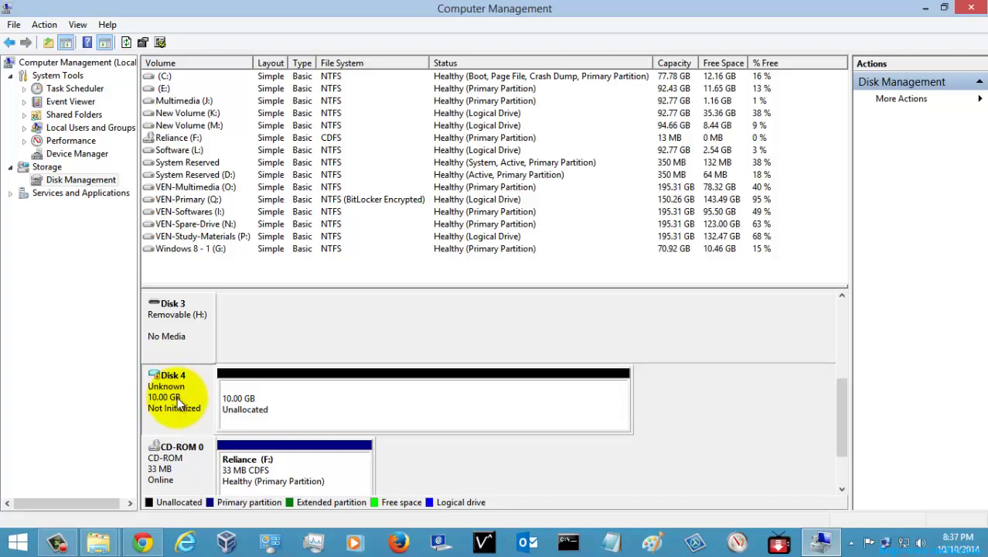
Initialize Disk 4 using the MBR (Master Boot Record) partition style.
right_click(178, 396)
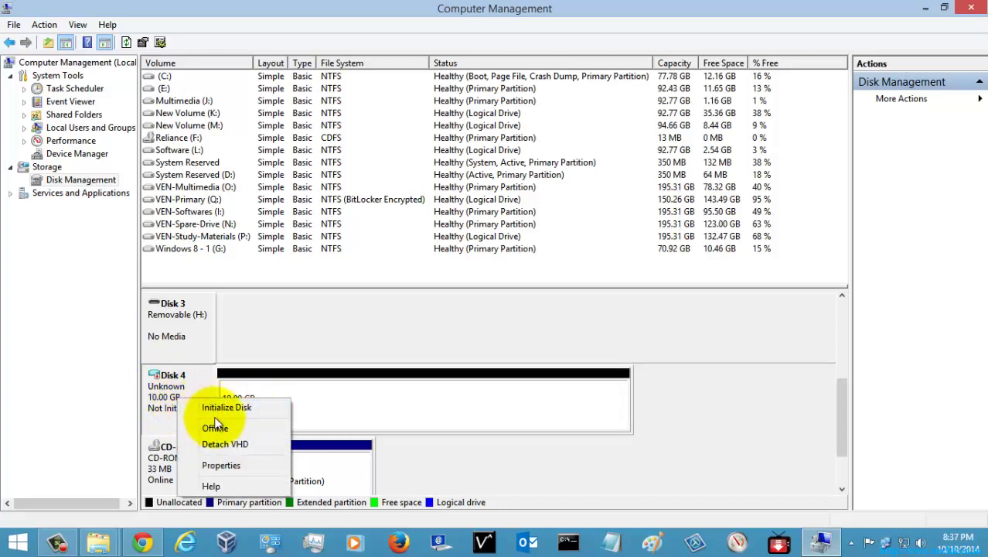
click(240, 407)
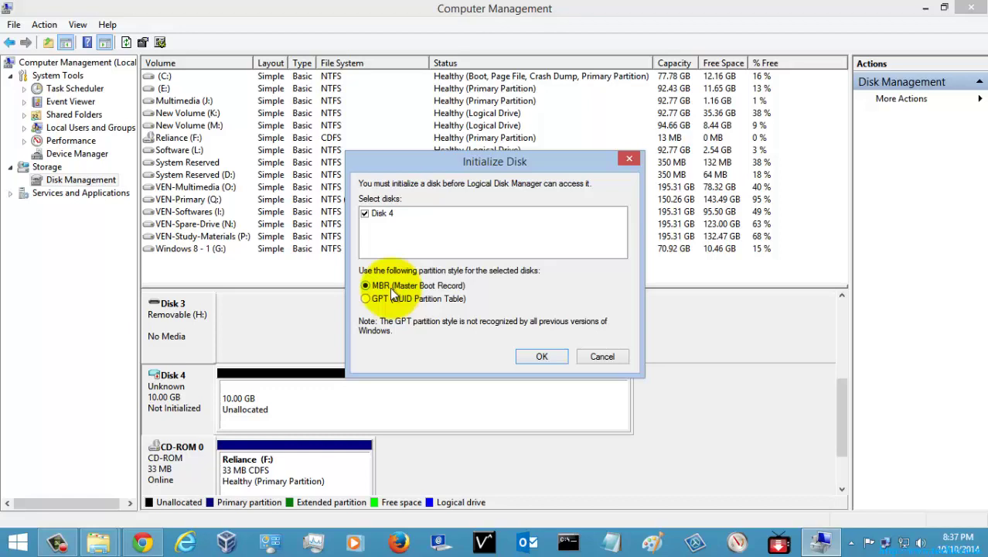
click(541, 357)
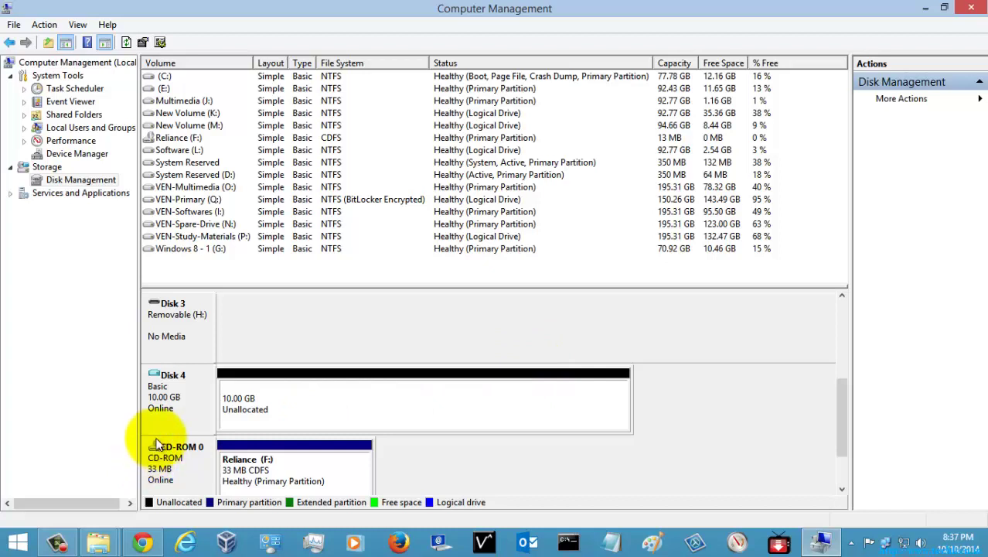
Review each tab of Disk 4's Virtual Disk Properties, then cancel without changes.
right_click(182, 405)
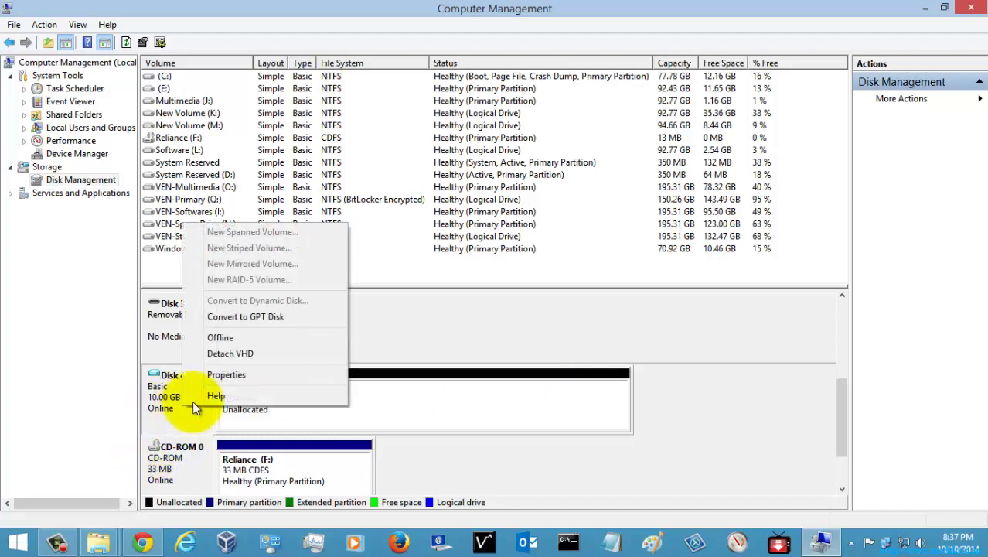
click(232, 377)
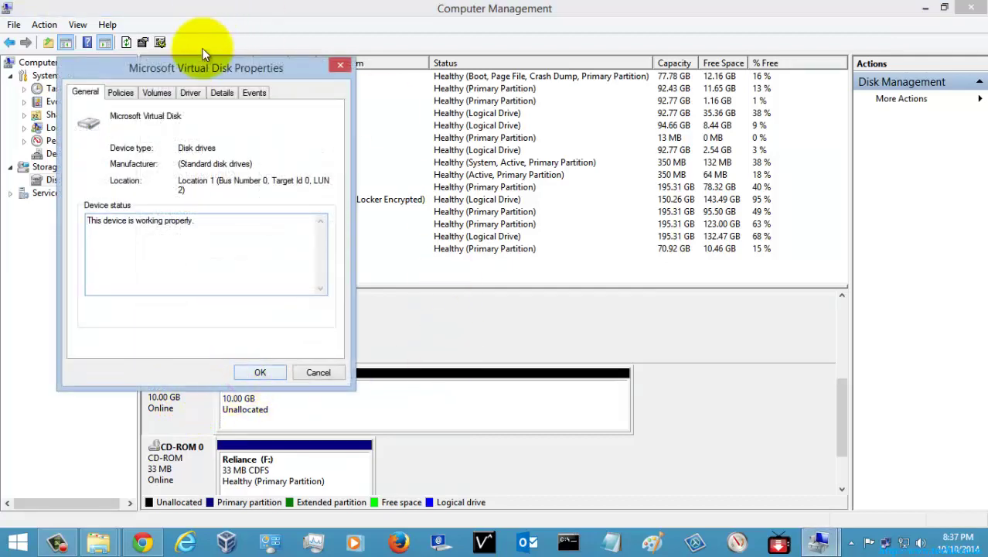
drag(262, 70, 614, 50)
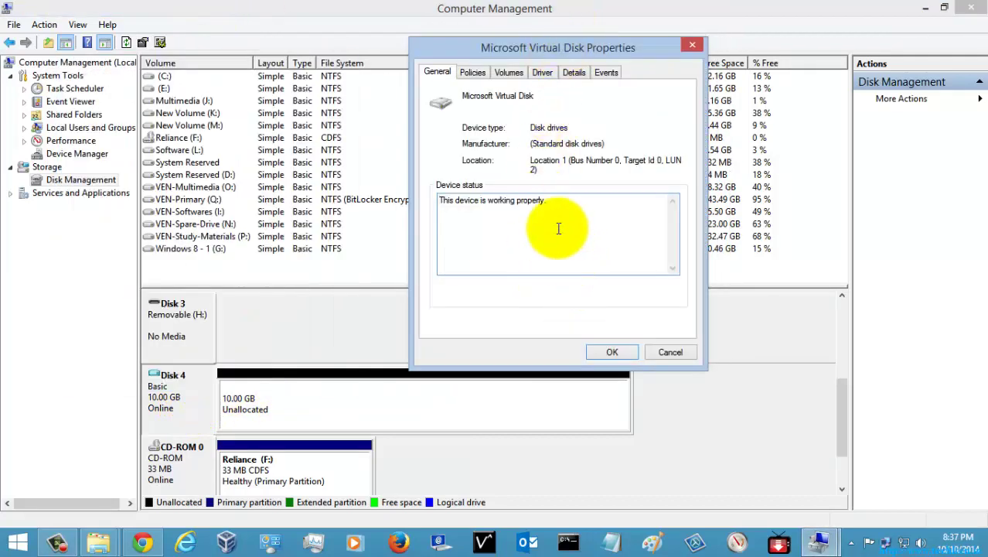
drag(580, 205, 510, 200)
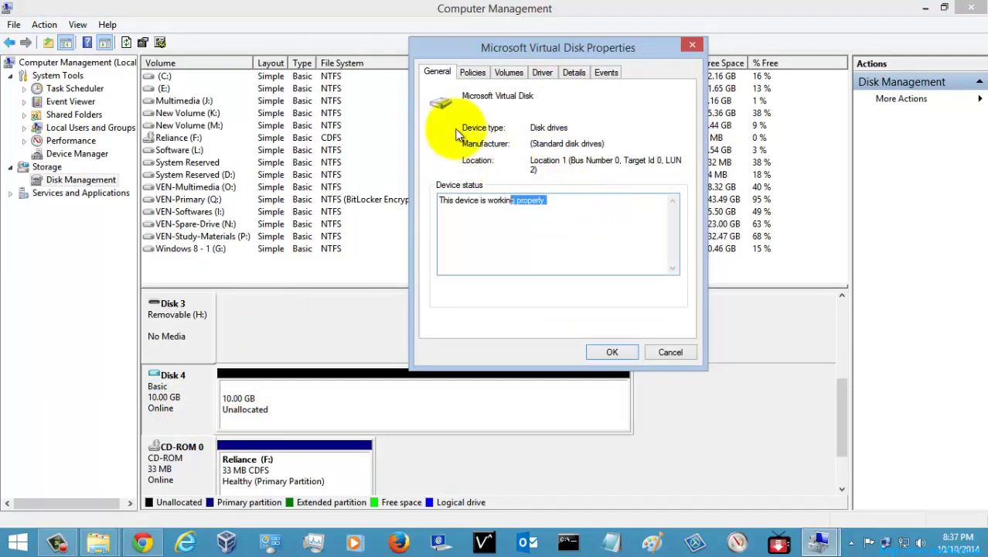
click(473, 74)
click(508, 73)
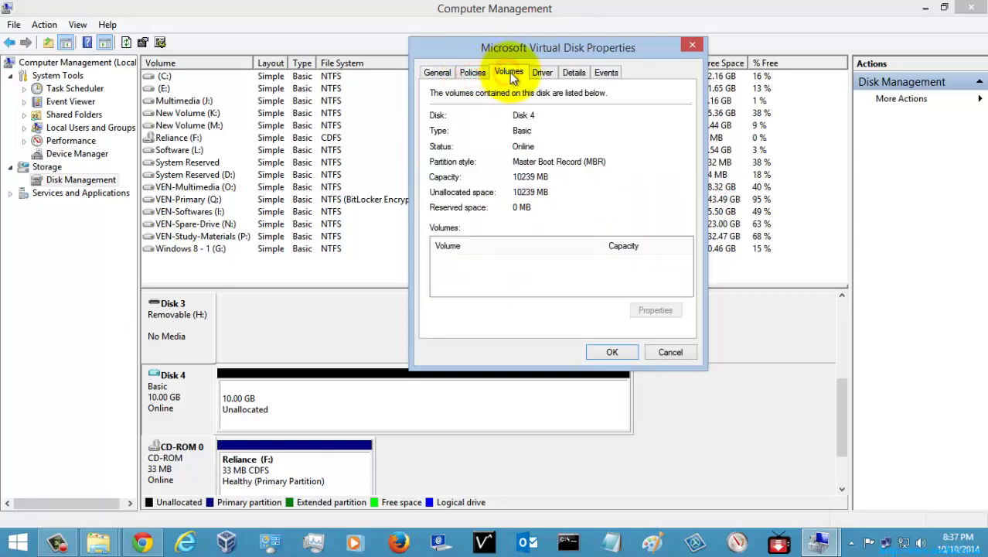
click(546, 74)
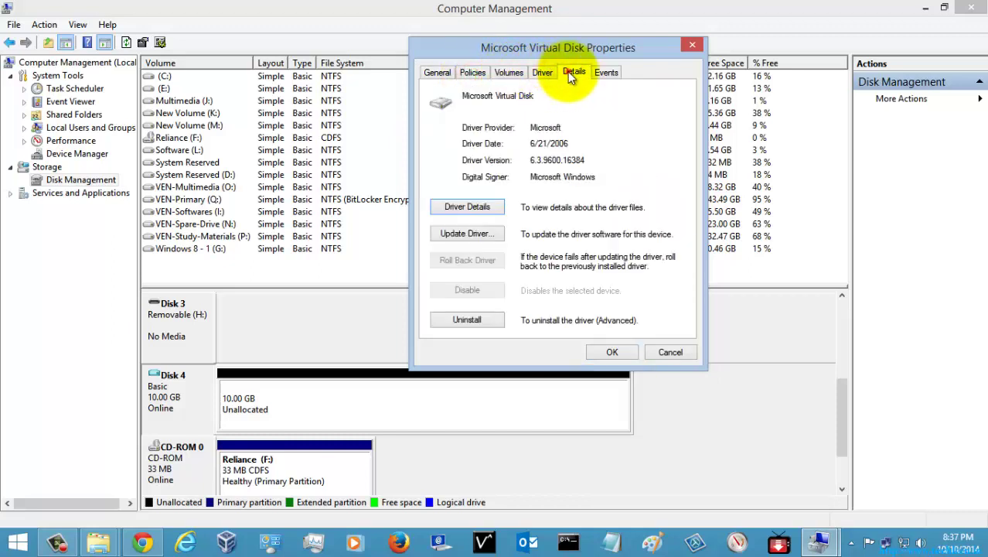
click(574, 72)
click(607, 73)
click(573, 72)
click(509, 73)
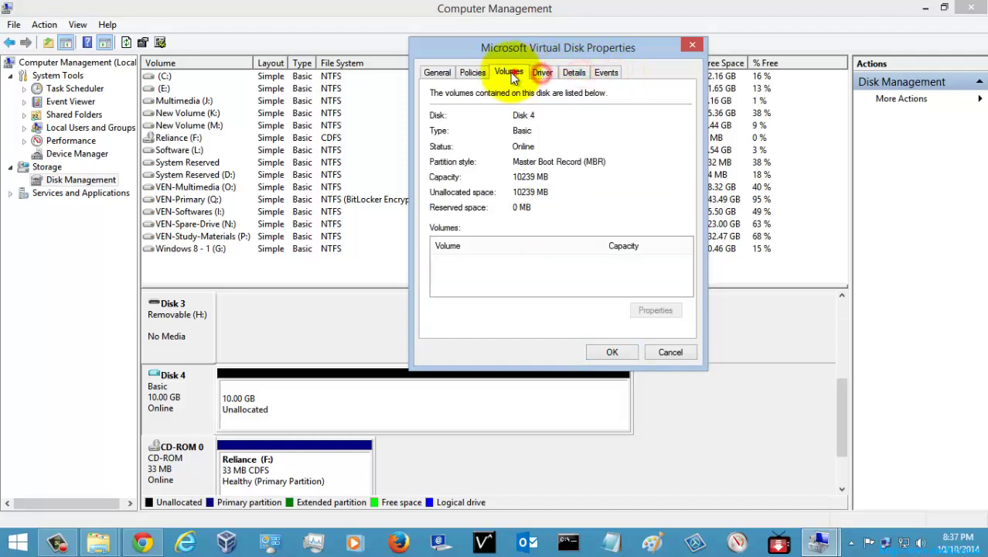
click(470, 73)
click(436, 71)
click(668, 352)
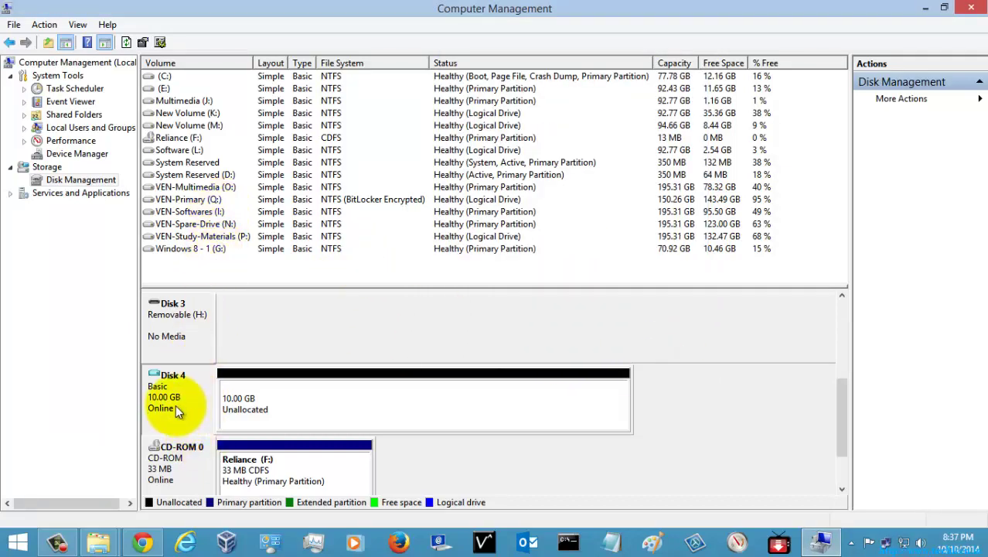
Inspect Disk 4's properties from its 10.00 GB unallocated space, then close them.
click(312, 402)
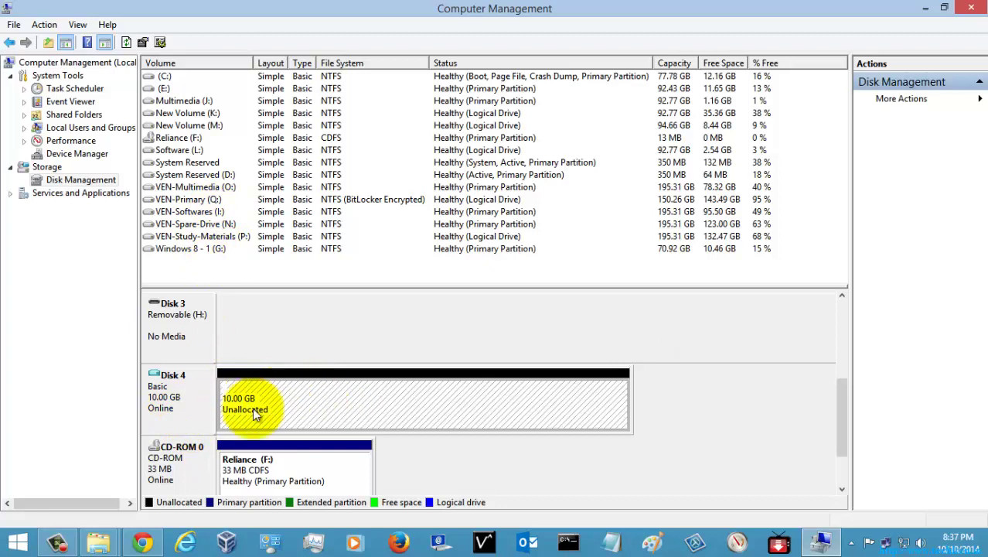
right_click(357, 403)
click(415, 375)
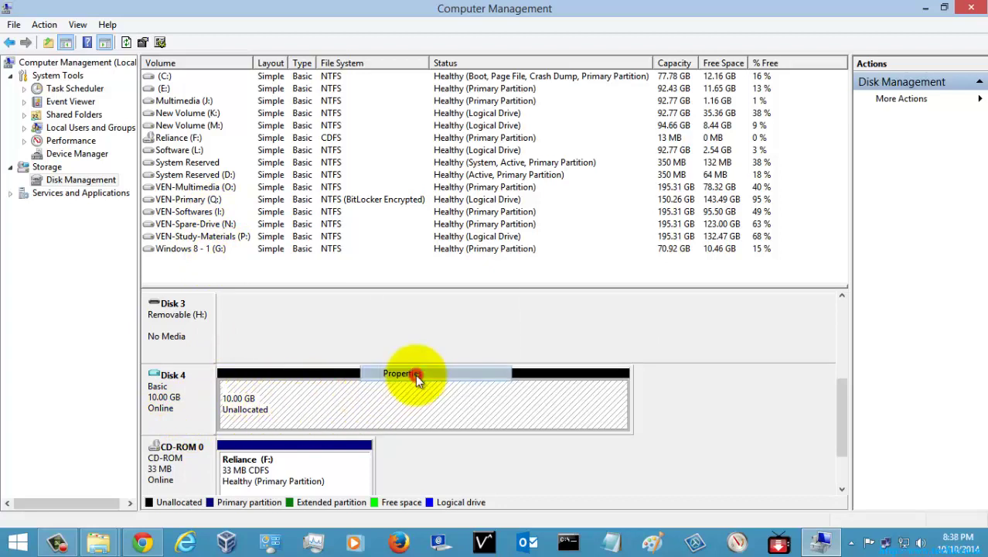
drag(249, 89, 456, 89)
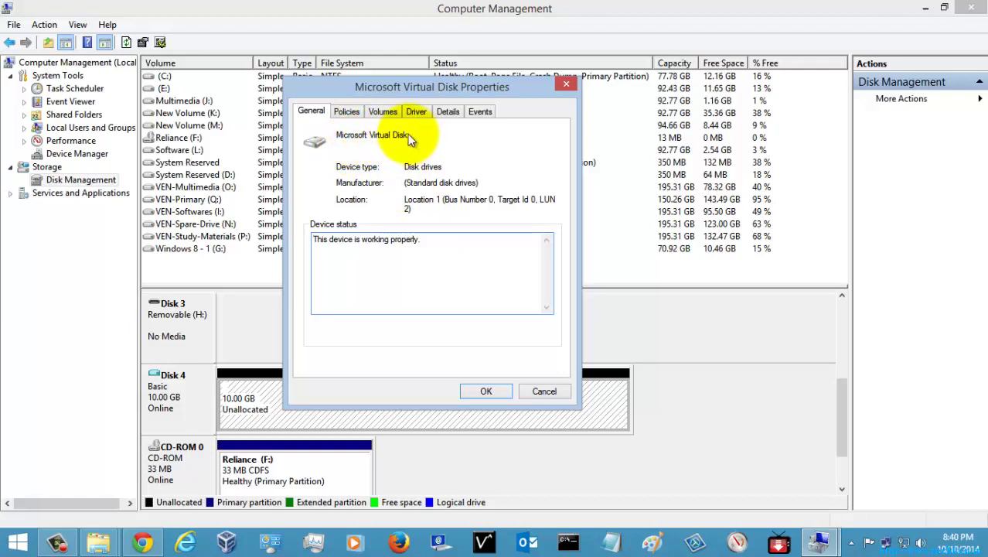
click(346, 111)
click(415, 112)
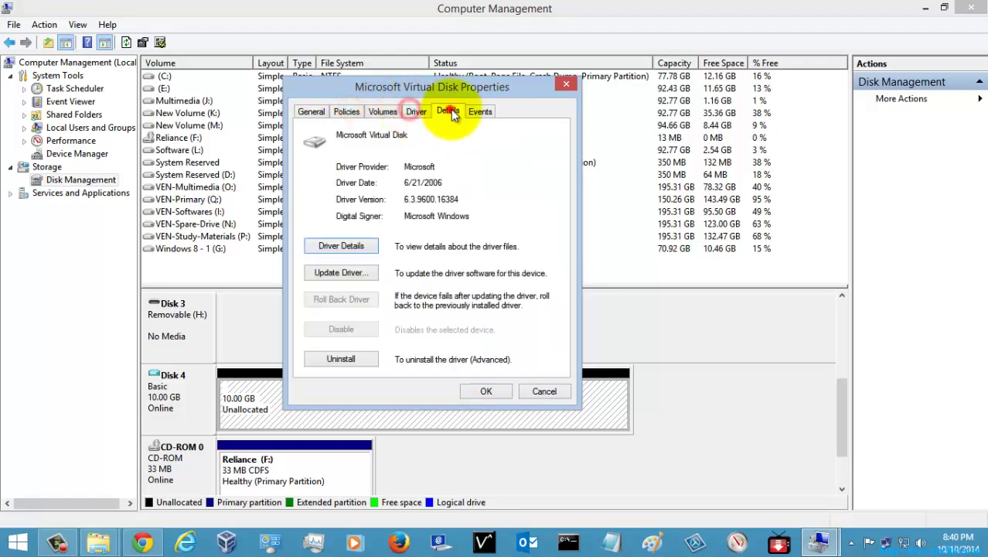
click(479, 111)
click(346, 112)
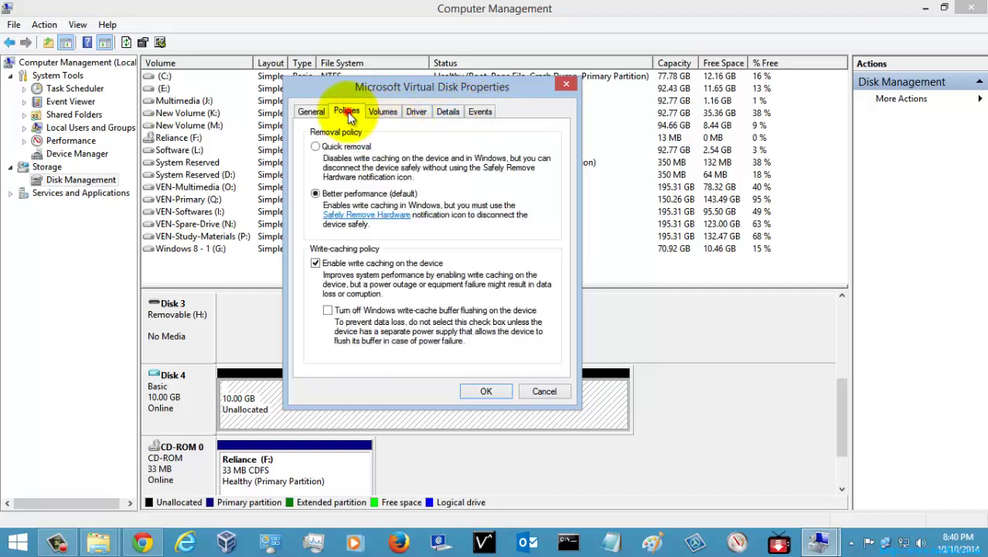
click(382, 111)
click(525, 395)
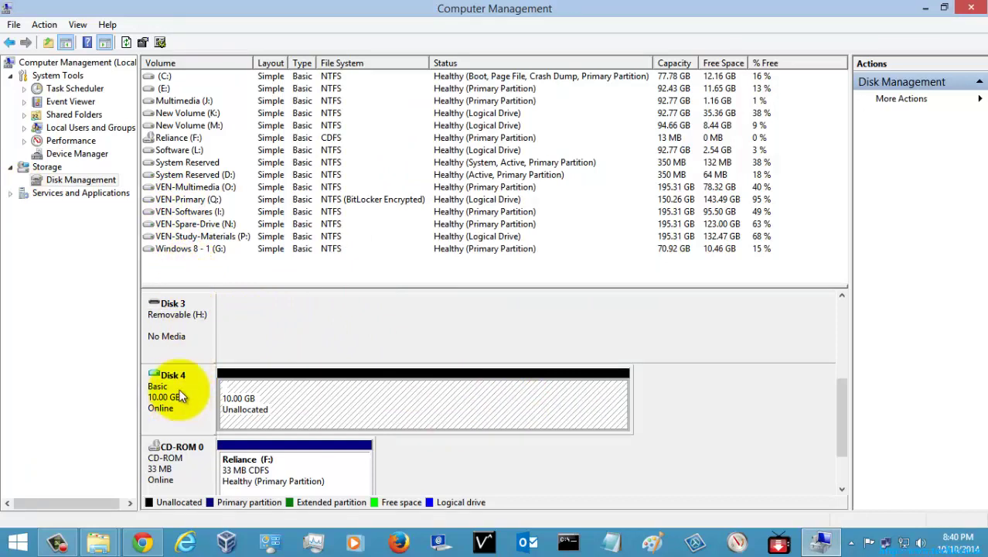
Start Attach VHD from Disk Management and browse to VEN-Spare-Drive (N:), where TestHDD.vhd is listed.
click(199, 268)
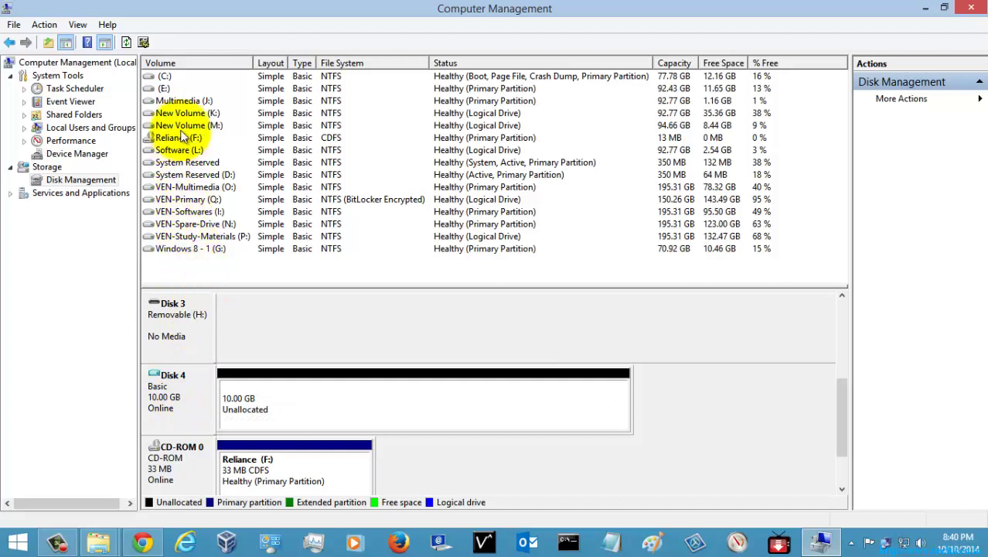
click(198, 264)
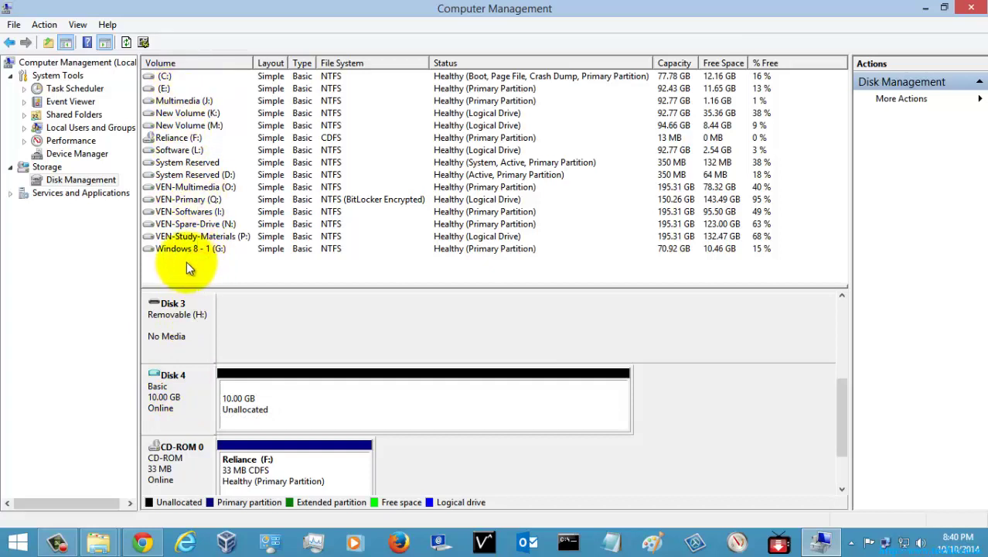
right_click(92, 179)
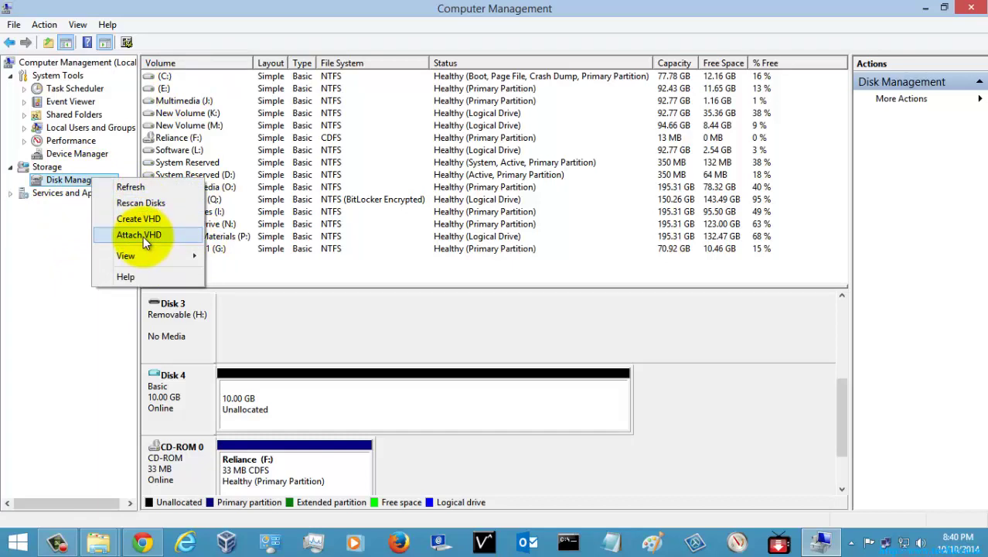
right_click(81, 182)
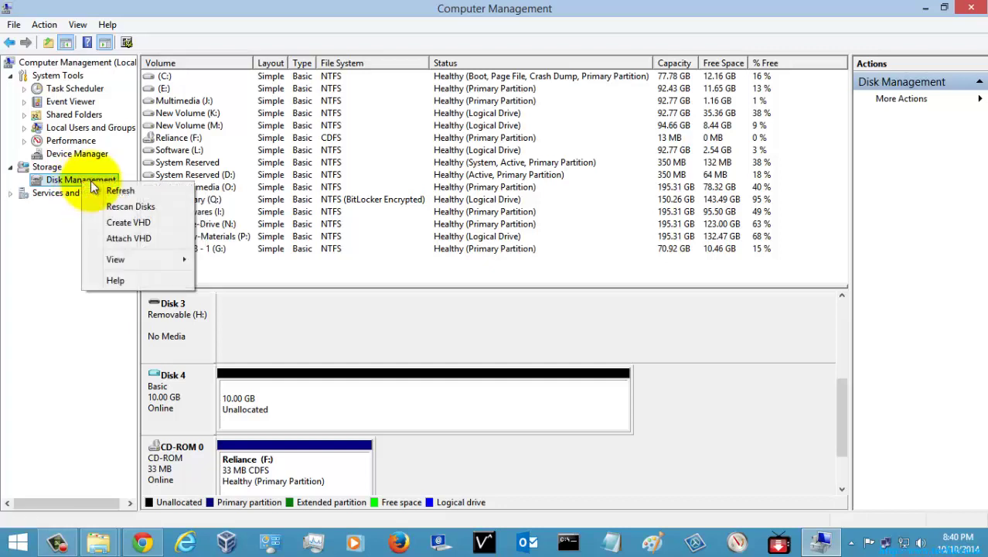
click(129, 238)
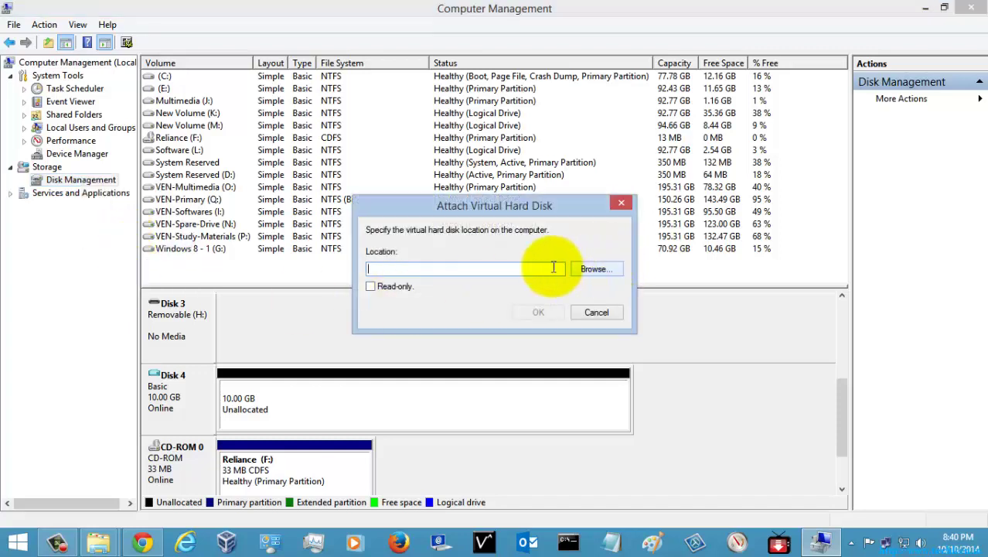
click(437, 268)
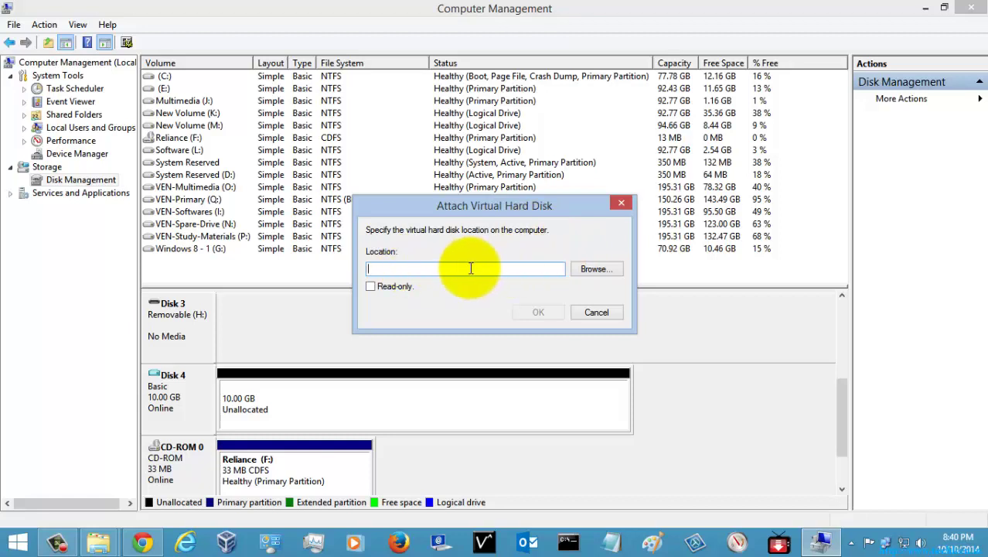
click(593, 266)
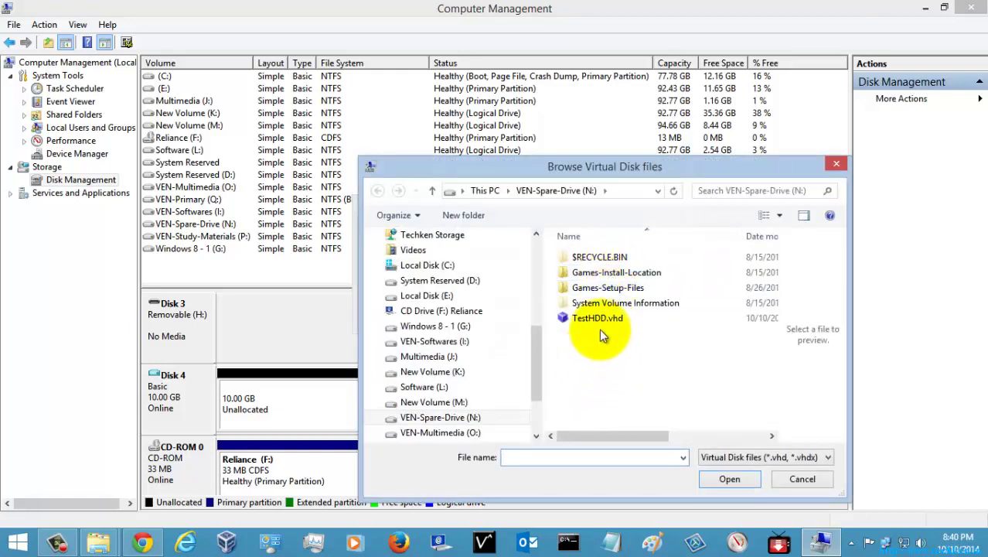
Check TestHDD.vhd's Properties to confirm its file size is 32.0 MB.
drag(630, 169, 519, 107)
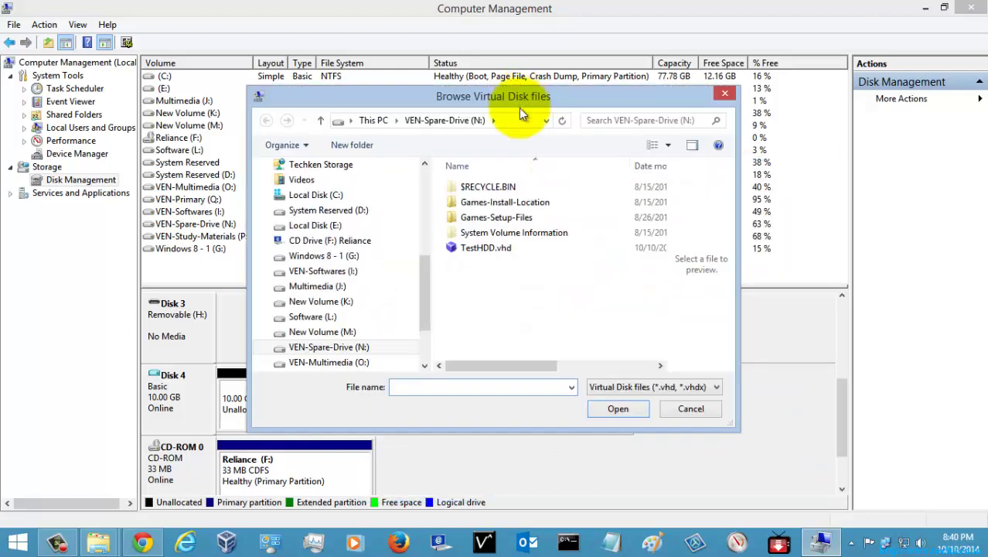
right_click(495, 246)
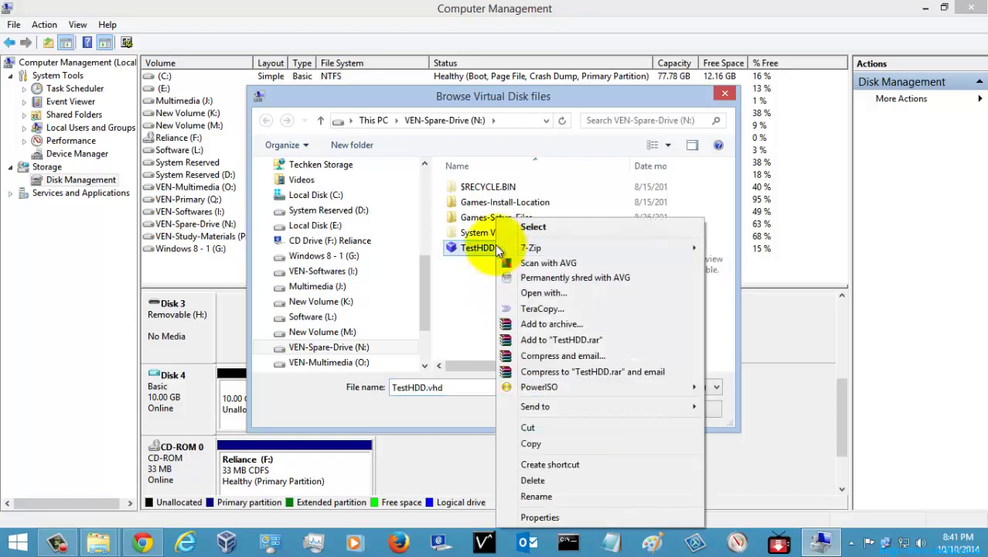
click(551, 516)
drag(608, 164, 293, 94)
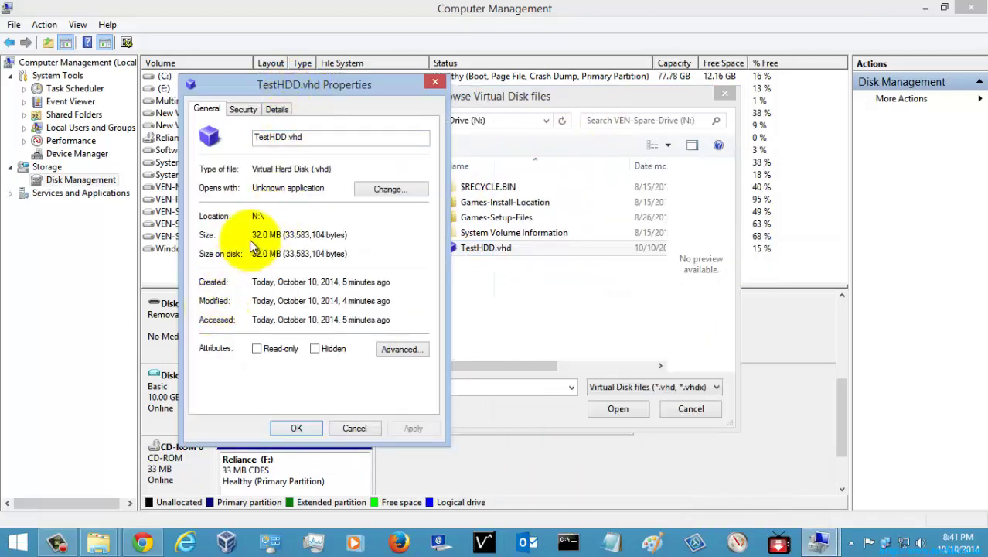
drag(253, 234, 280, 235)
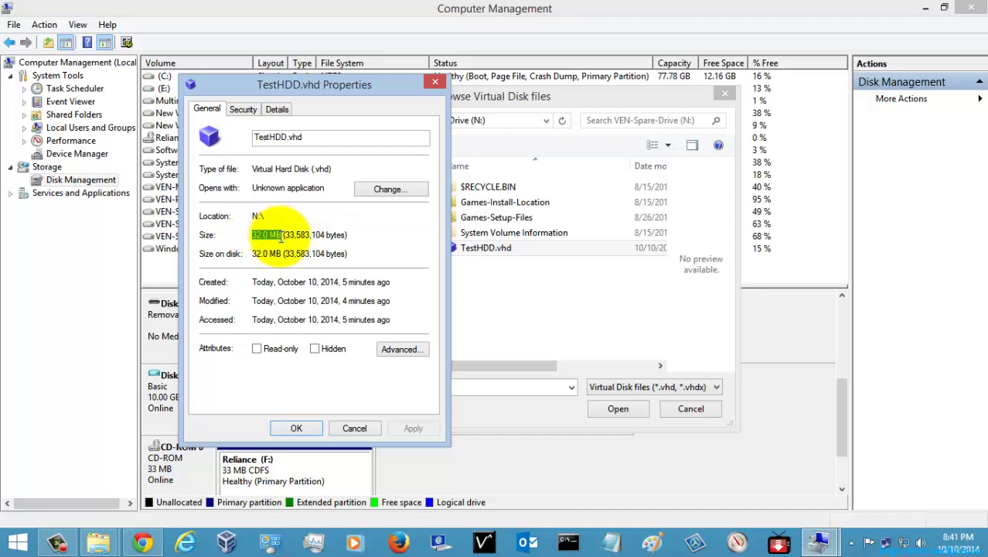
click(358, 425)
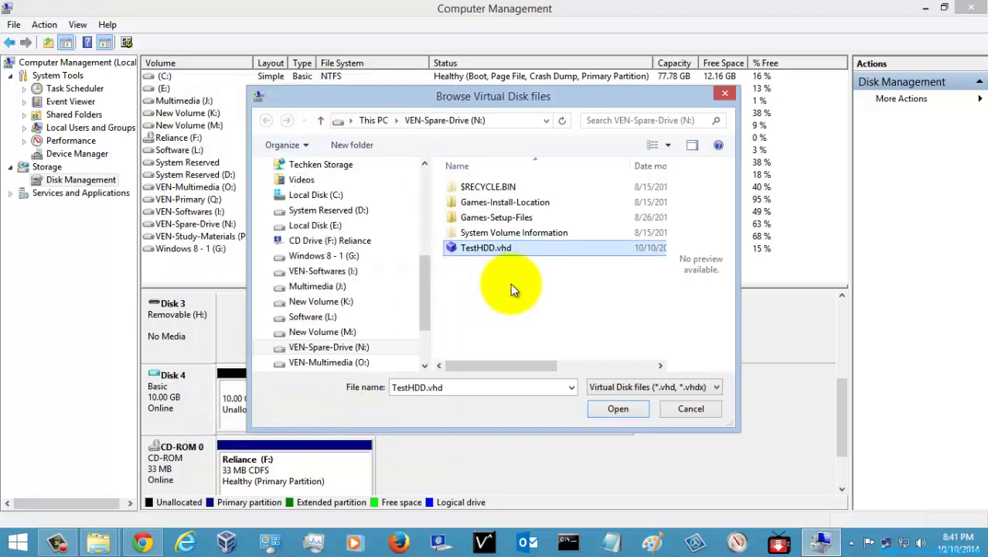
click(510, 286)
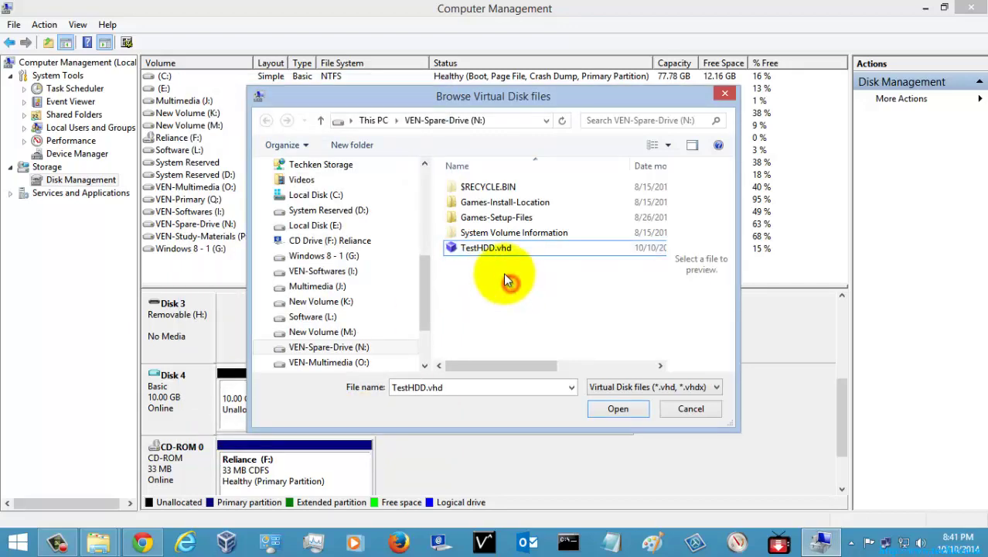
Cancel the attach dialogs and open VEN-Spare-Drive (N:) in File Explorer.
click(694, 409)
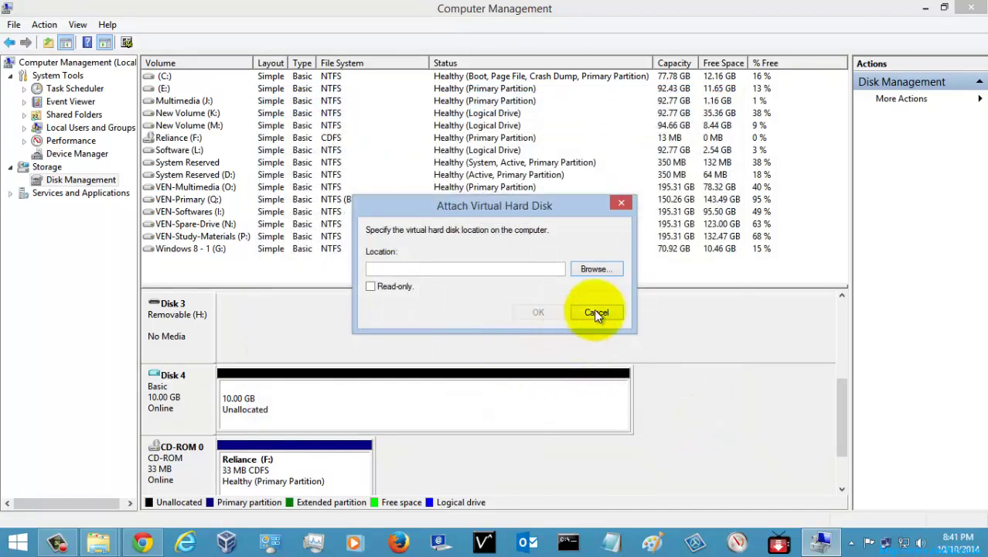
click(594, 308)
key(super+e)
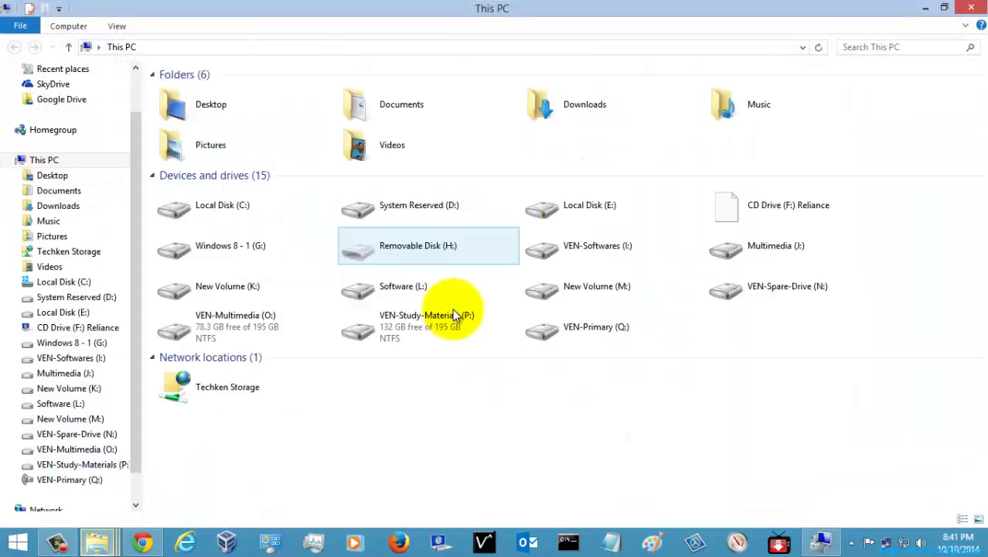
double_click(754, 292)
View TestHDD.vhd's Properties and note its 32.0 MB size and size on disk.
click(182, 130)
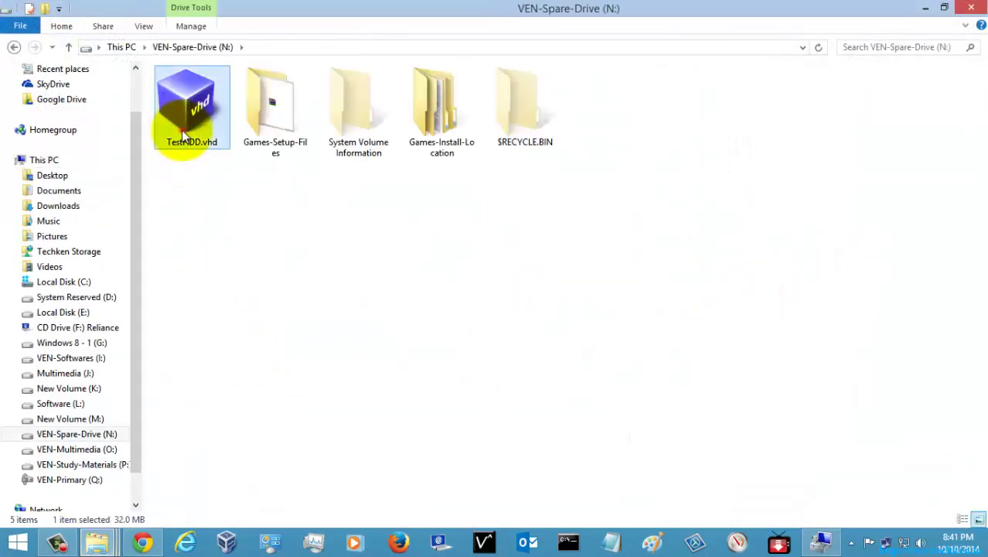
right_click(190, 148)
click(256, 413)
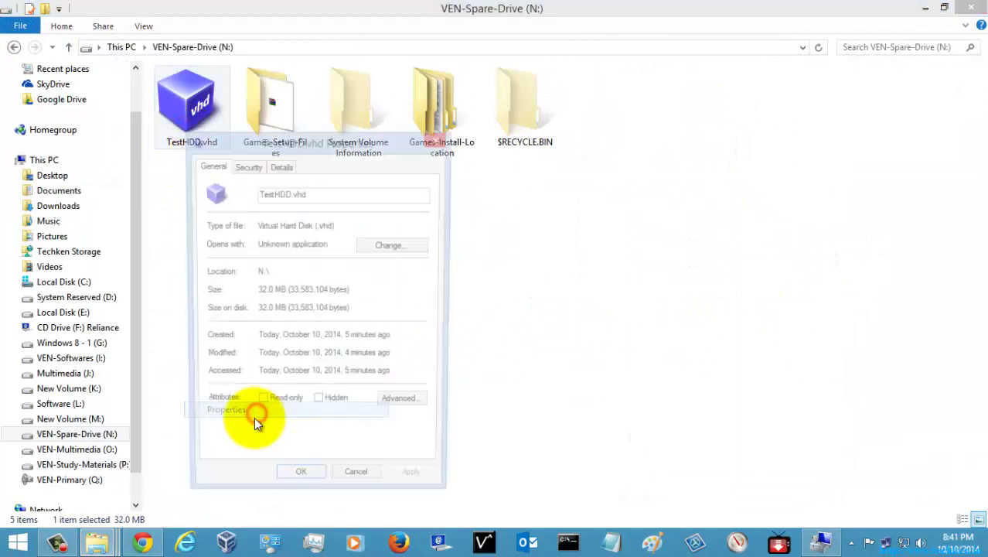
drag(354, 142, 667, 42)
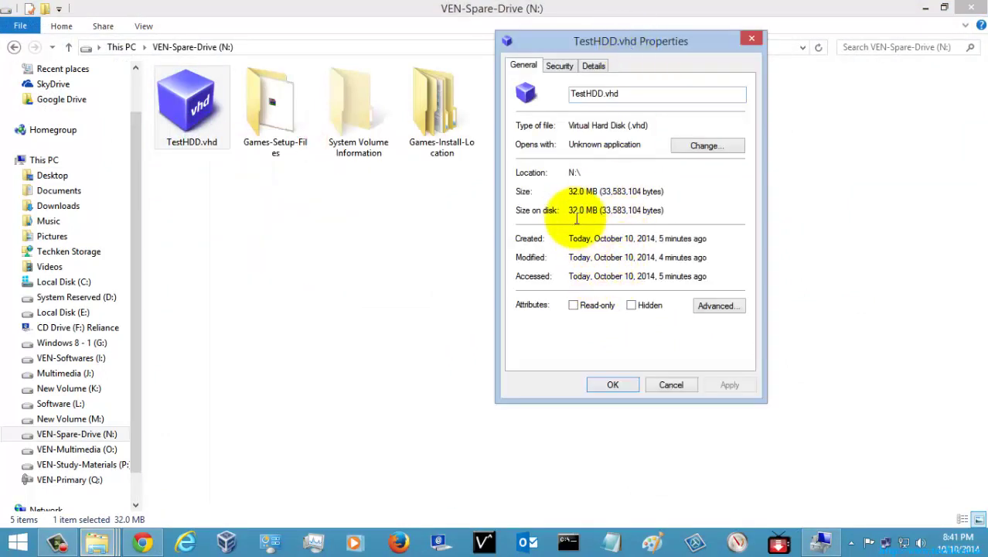
drag(568, 191, 596, 188)
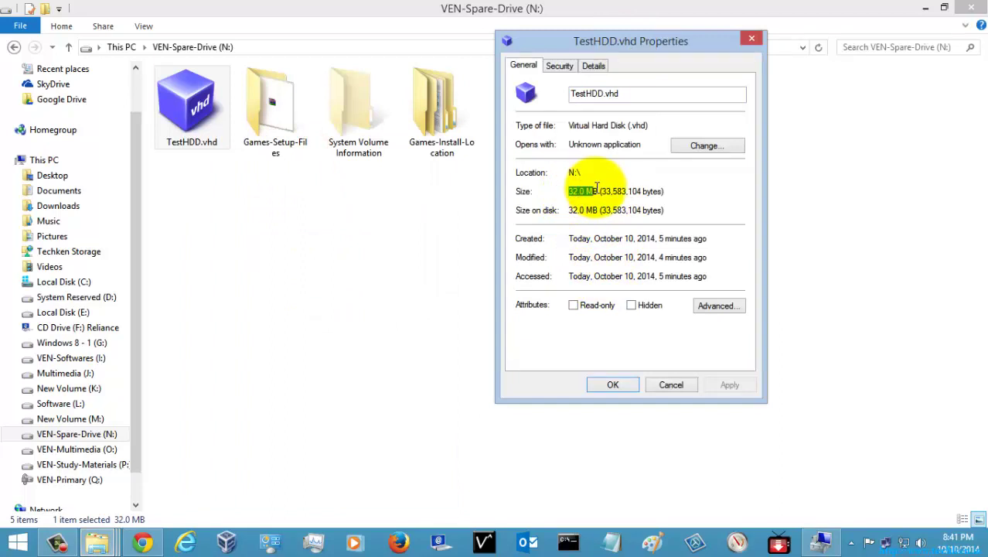
drag(598, 191, 570, 193)
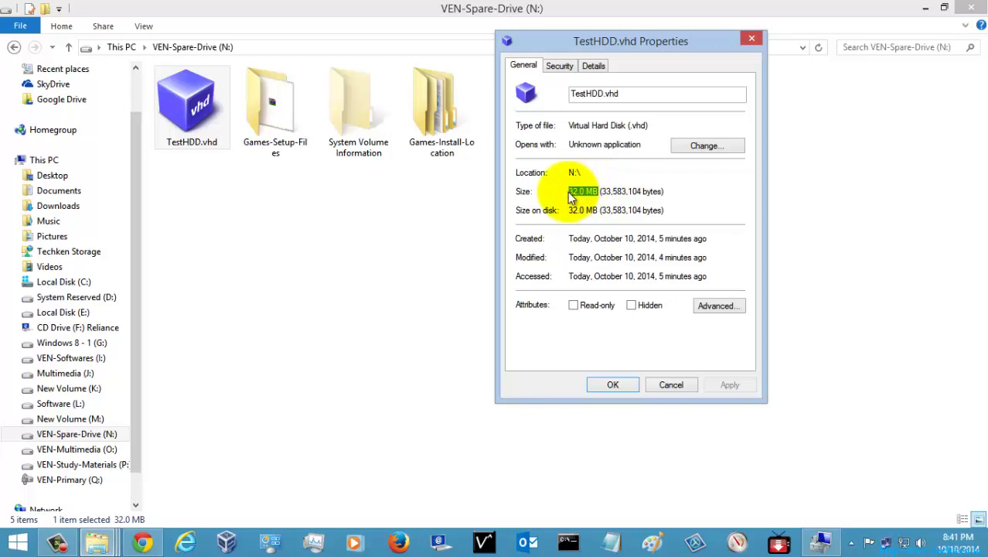
click(677, 386)
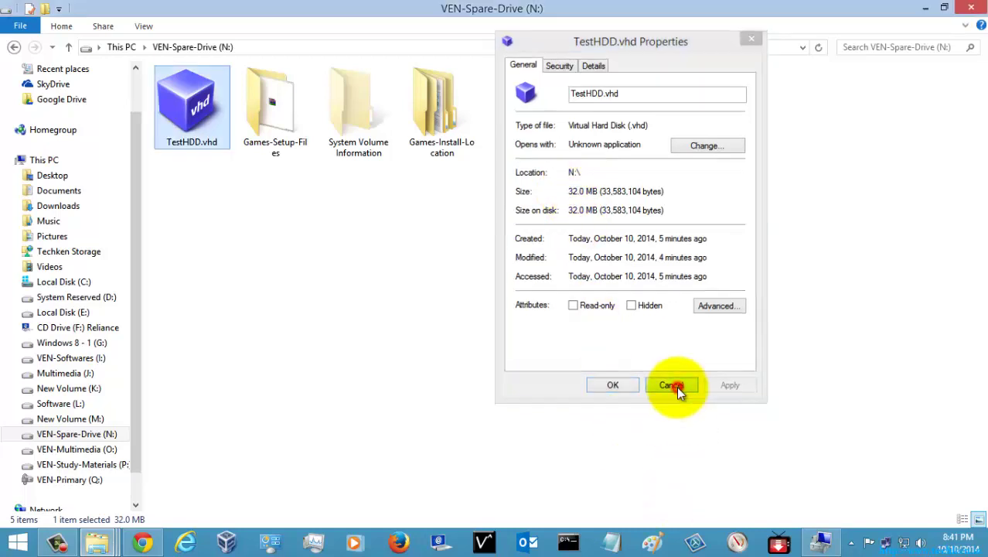
Recheck TestHDD.vhd's 32.0 MB size in Properties, then close the N: drive window.
right_click(201, 119)
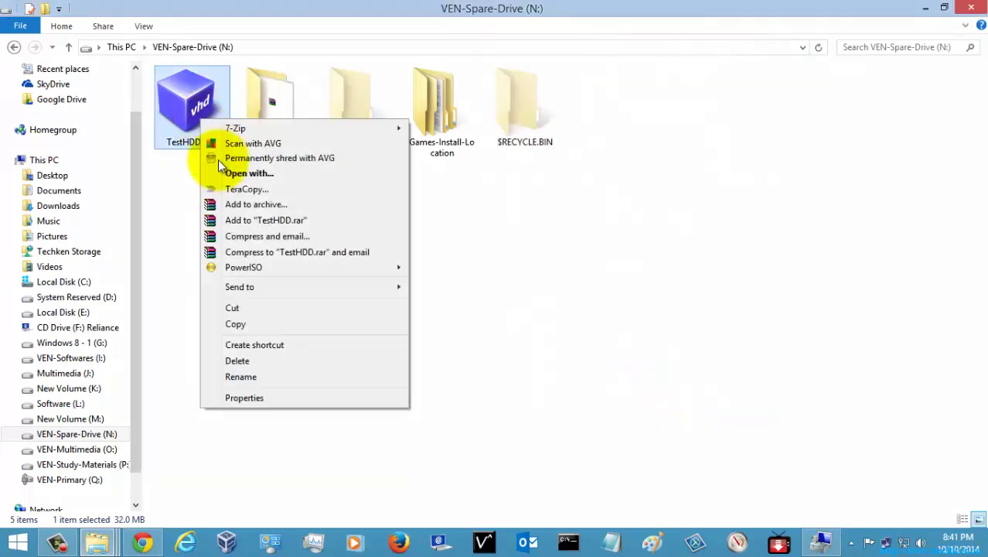
click(261, 396)
drag(334, 131, 659, 83)
drag(628, 232, 602, 239)
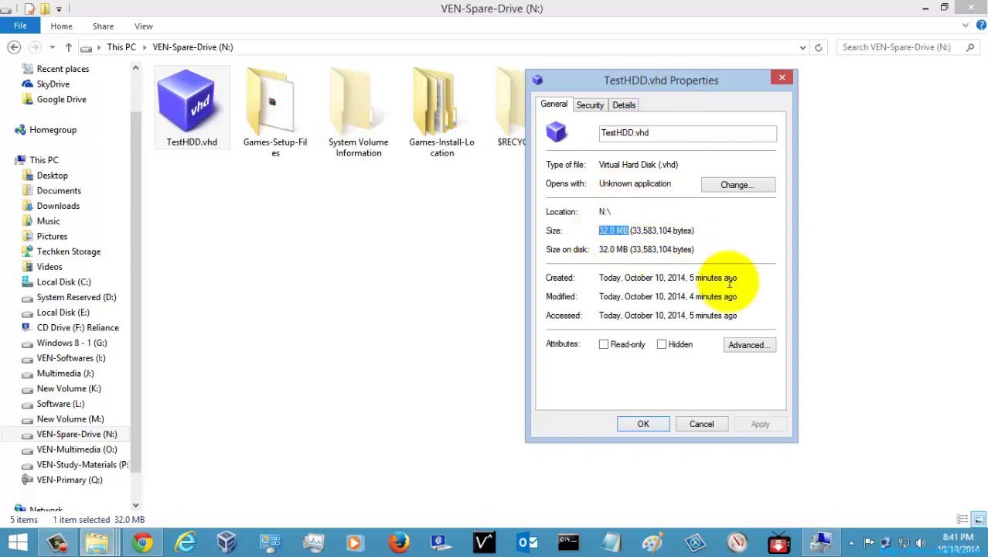
click(702, 423)
click(970, 8)
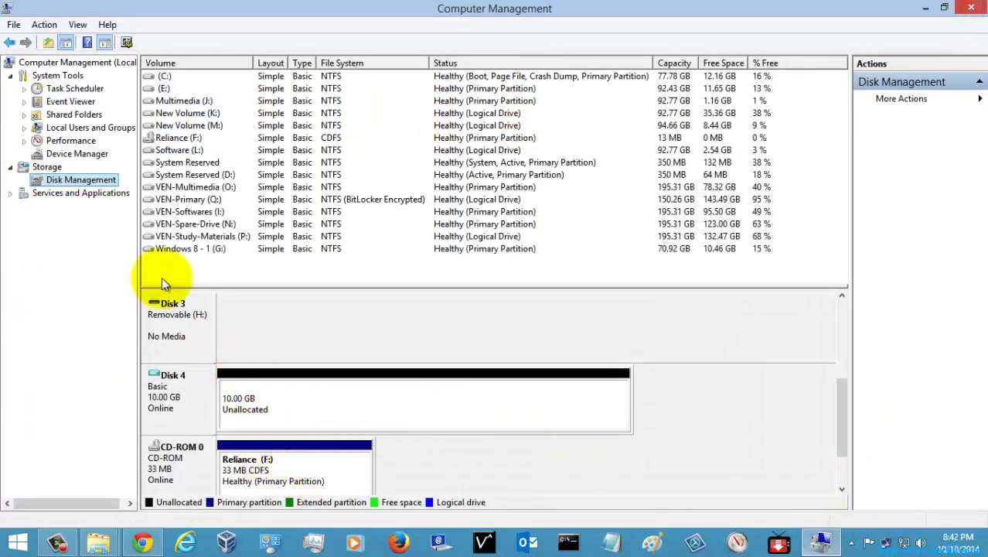
Retry attaching N:\TestHDD.vhd, dismiss the 'already attached' error, then open This PC.
right_click(62, 183)
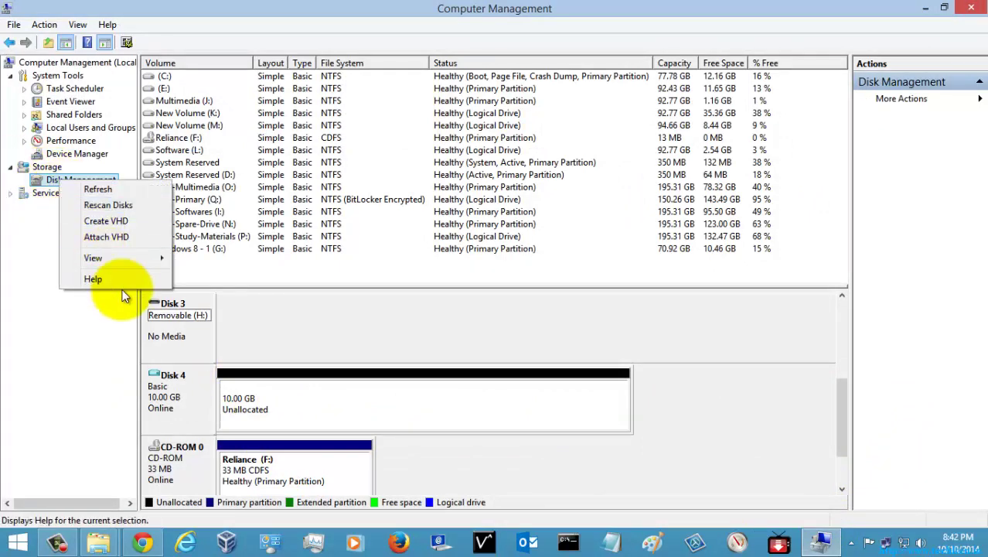
click(112, 236)
click(584, 268)
click(484, 248)
click(615, 411)
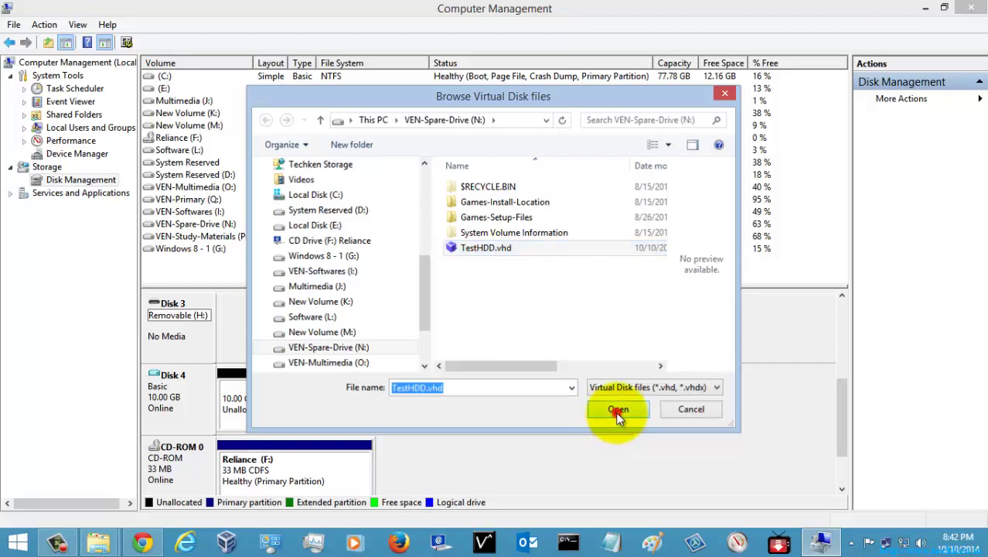
click(543, 310)
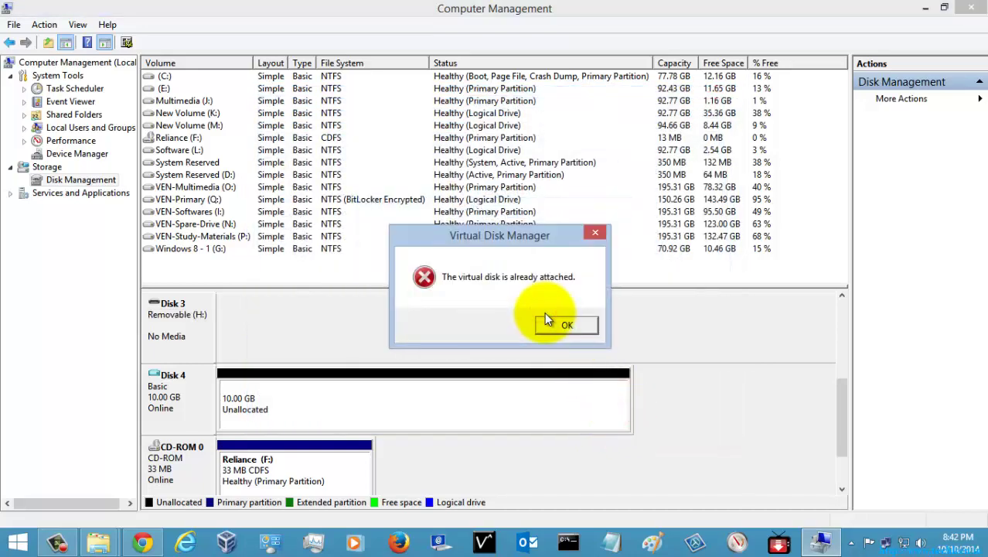
click(566, 325)
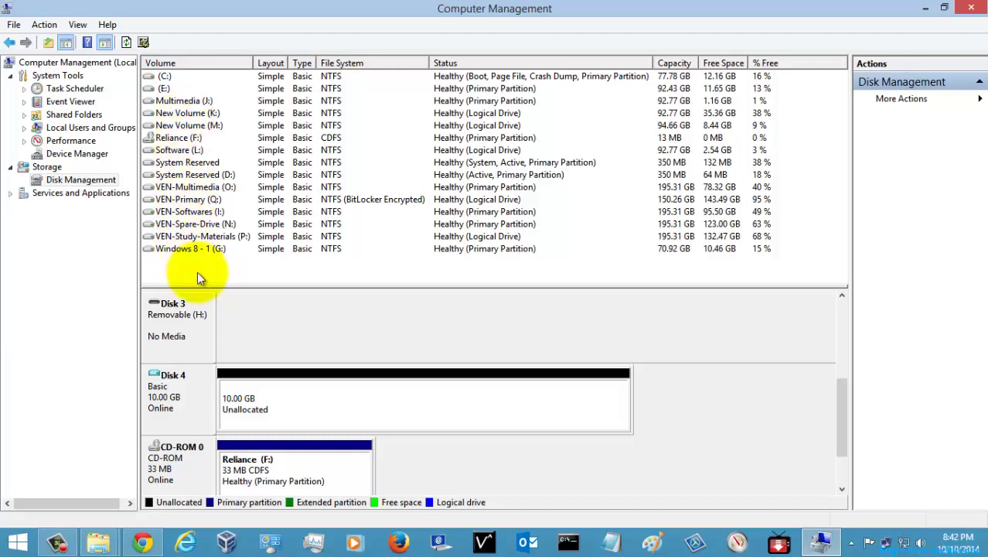
key(super+e)
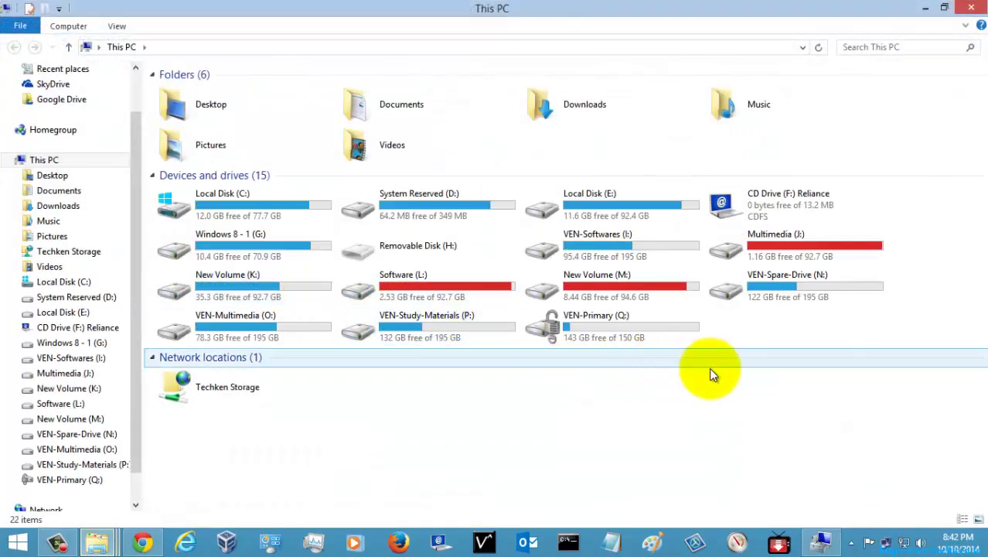
Refresh This PC twice and confirm the same 15 drives are listed, clearing any selection.
right_click(570, 453)
click(611, 349)
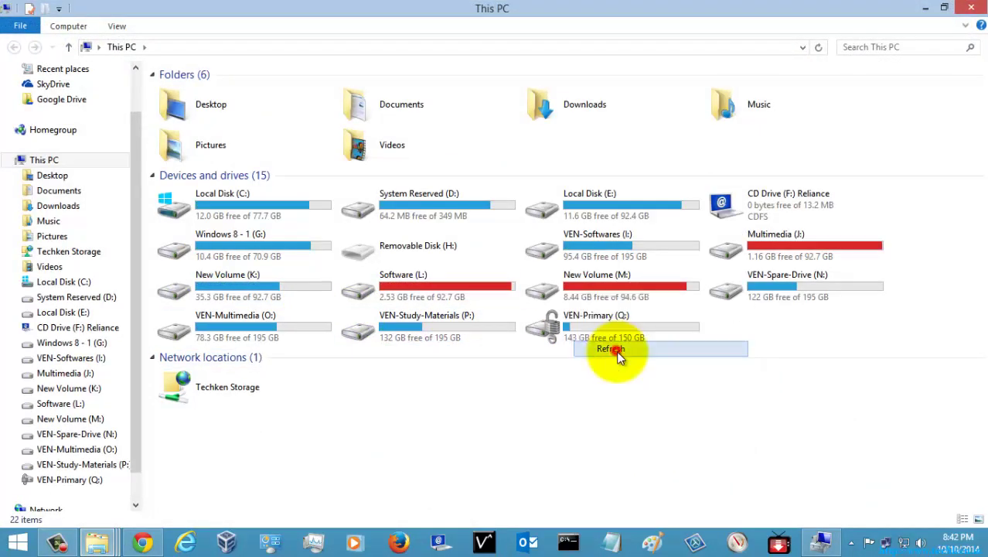
right_click(636, 456)
click(672, 352)
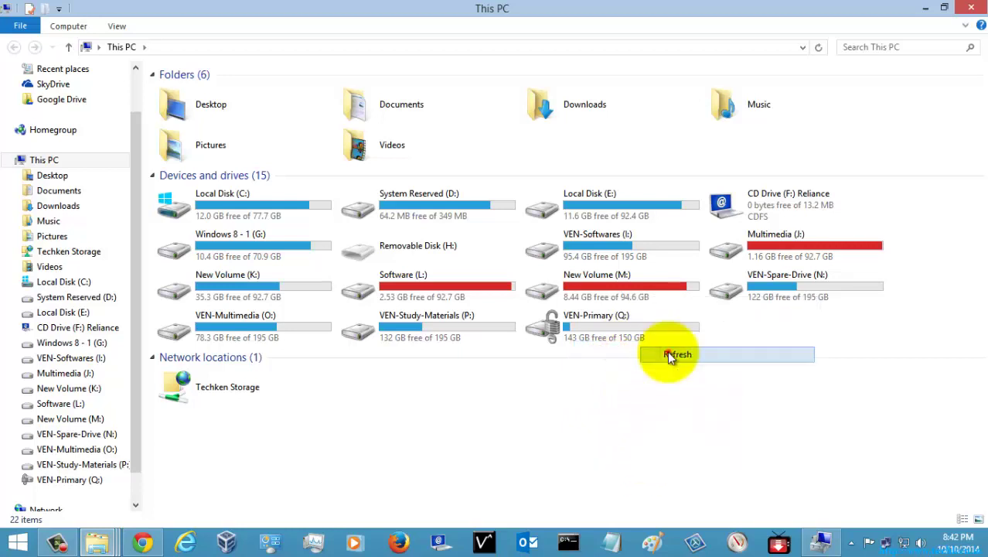
click(246, 320)
click(269, 248)
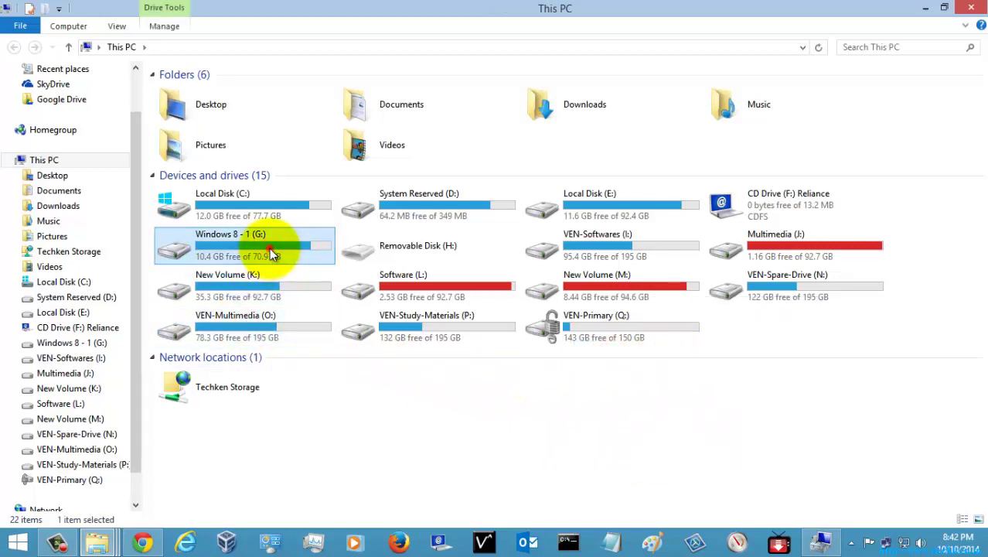
click(460, 176)
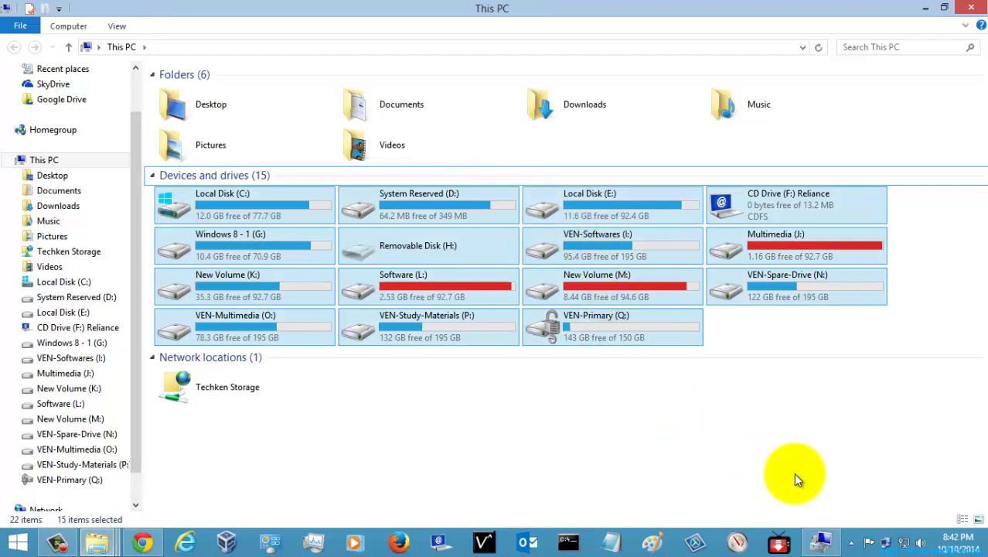
click(782, 415)
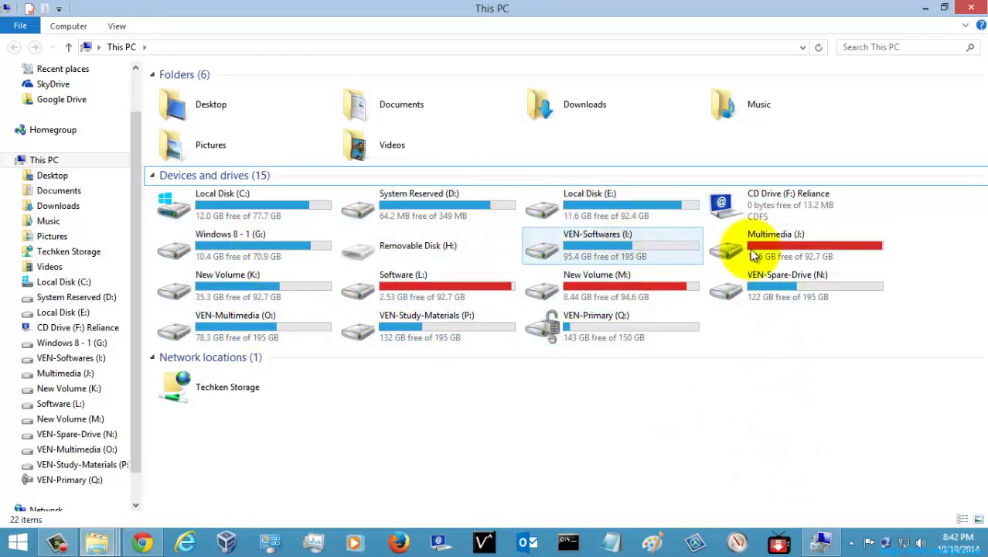
Close This PC, then start and cancel the New Simple Volume wizard on Disk 4's unallocated space.
click(970, 7)
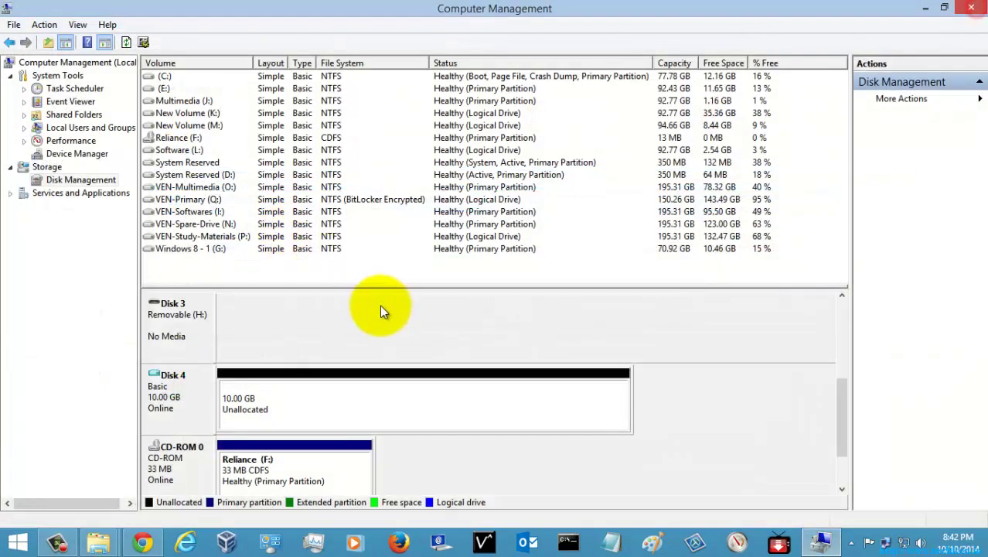
click(324, 397)
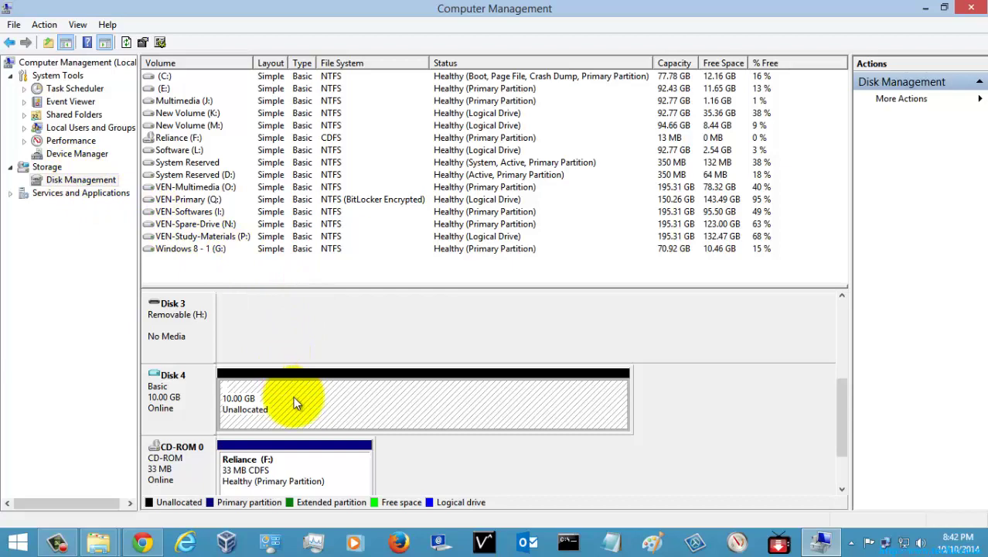
right_click(293, 396)
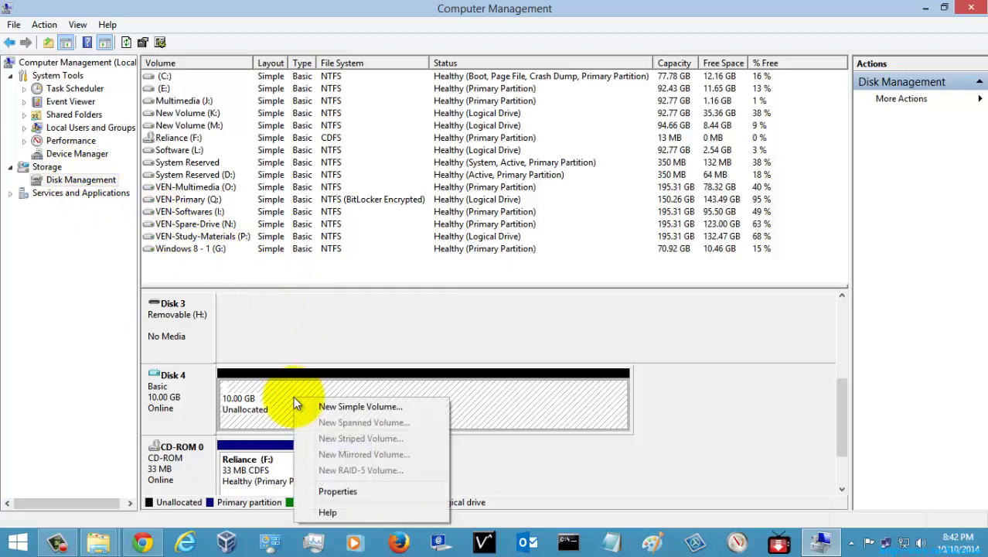
click(315, 406)
drag(342, 77, 698, 135)
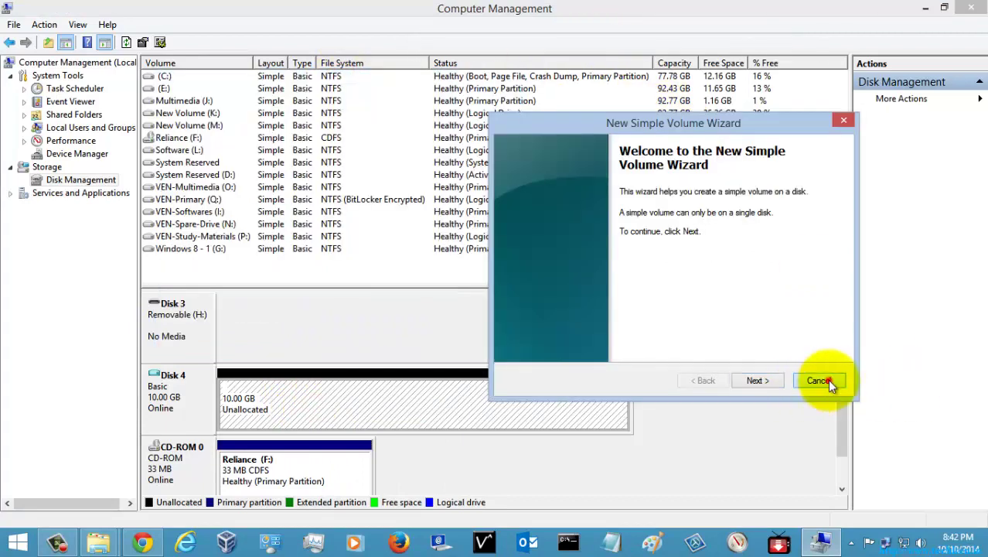
click(821, 380)
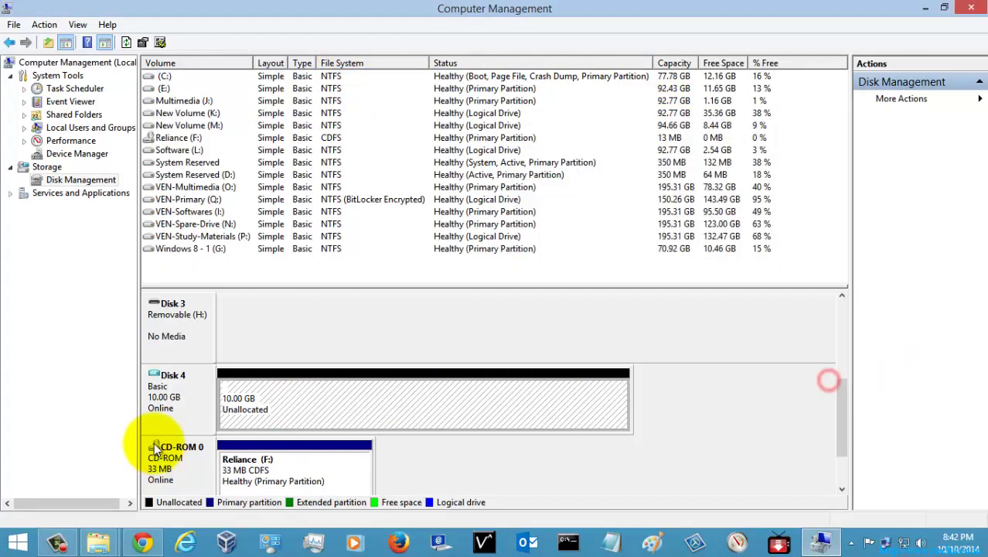
Create a full 10237 MB NTFS quick-formatted simple volume labelled New Volume on Disk 4.
right_click(385, 403)
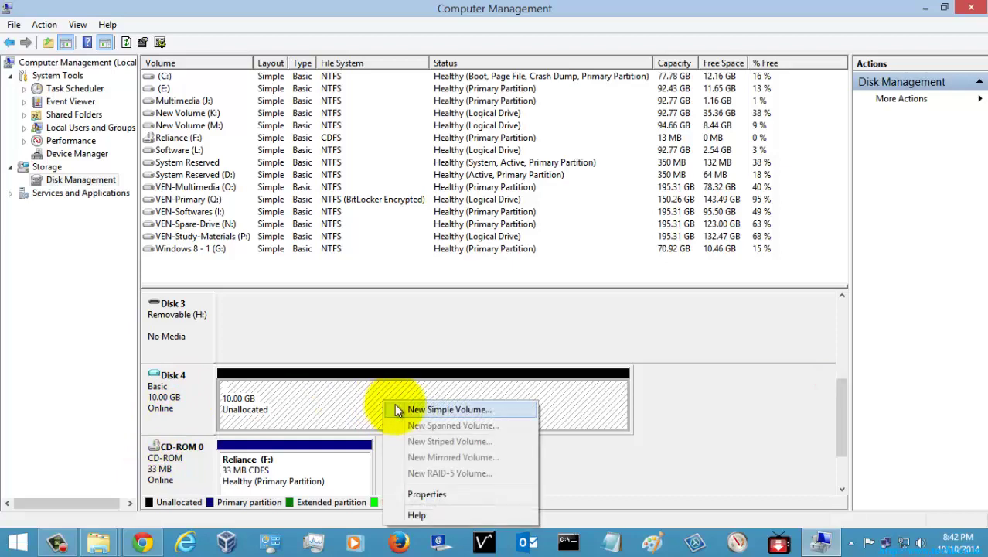
click(426, 410)
drag(356, 77, 602, 43)
click(668, 303)
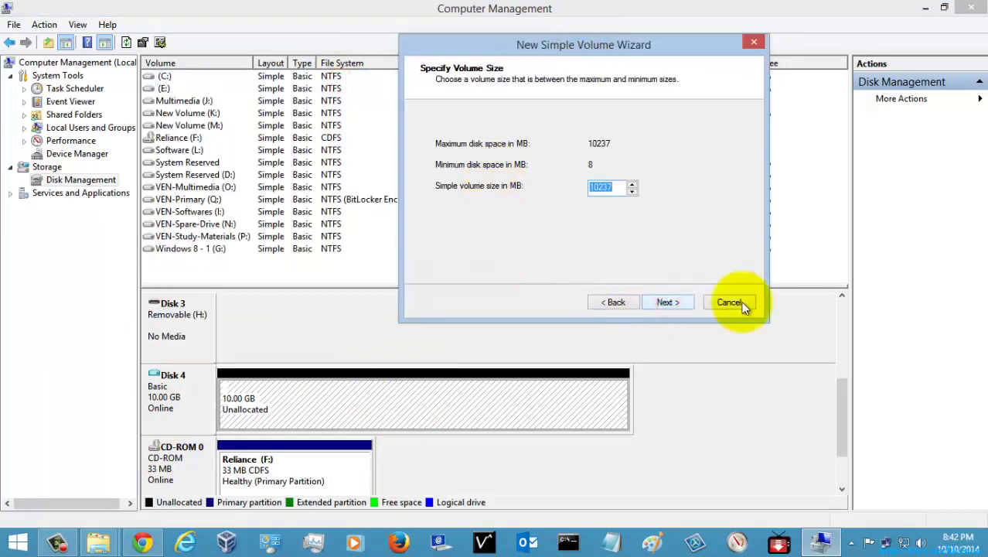
click(678, 306)
click(675, 305)
click(664, 303)
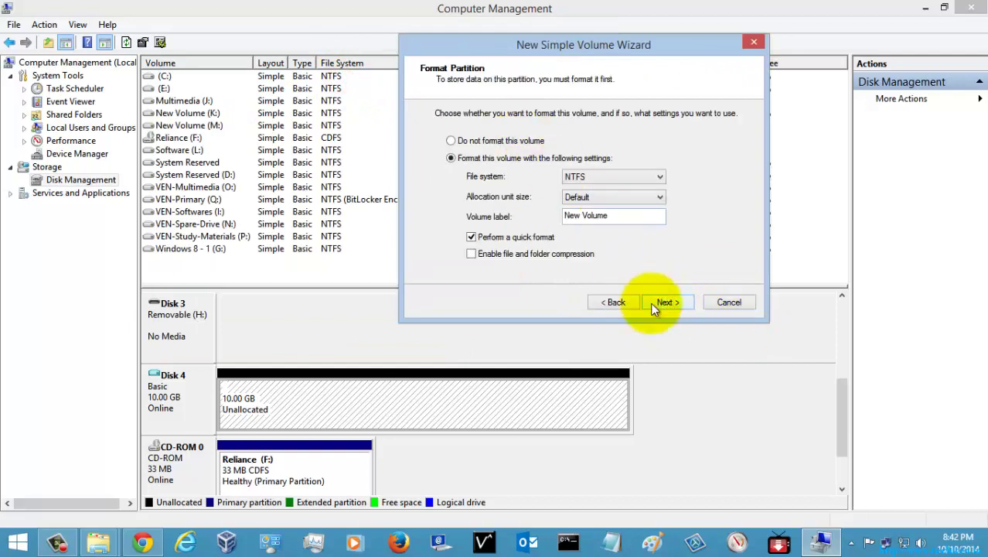
click(669, 303)
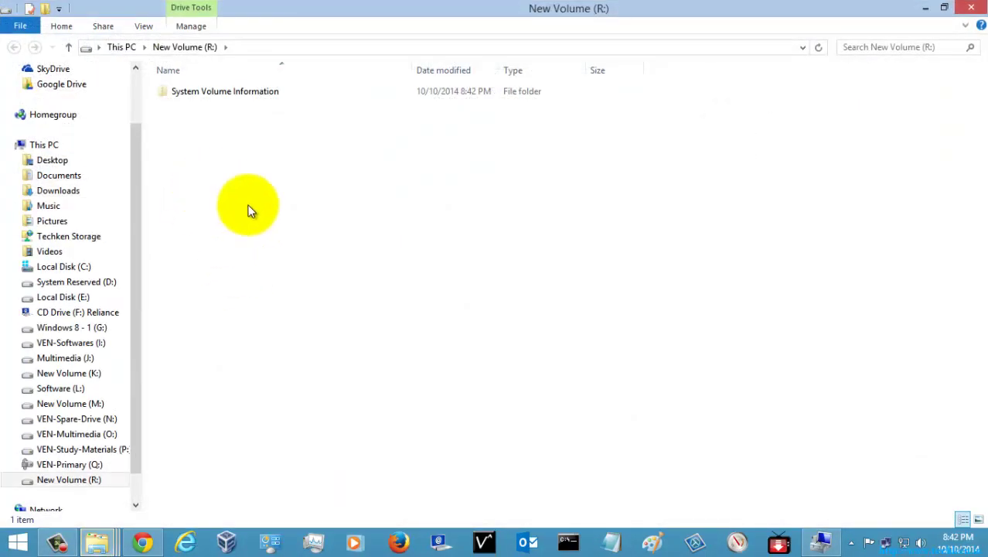
Return to This PC, open VEN-Spare-Drive (N:), and confirm TestHDD.vhd has grown to 56.0 MB.
click(68, 47)
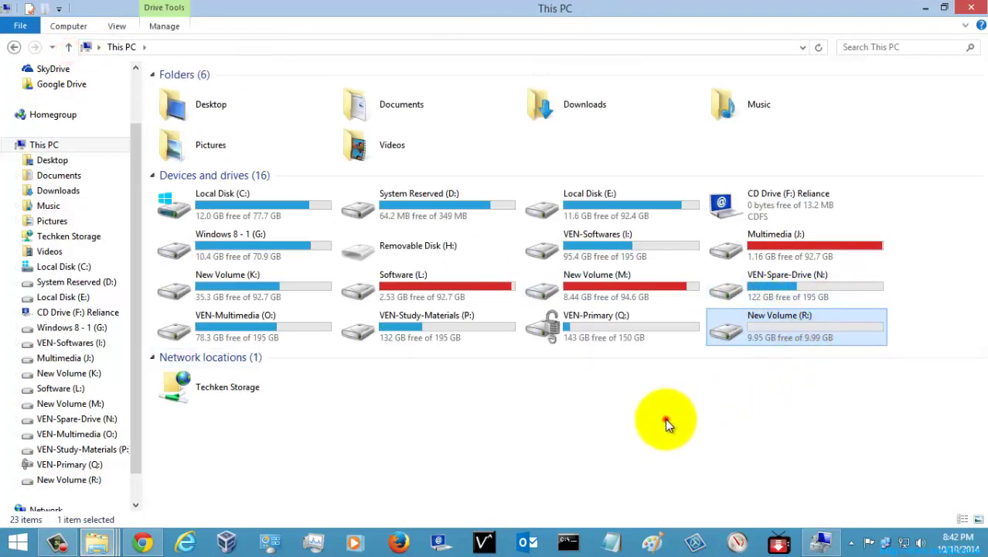
click(668, 425)
click(787, 325)
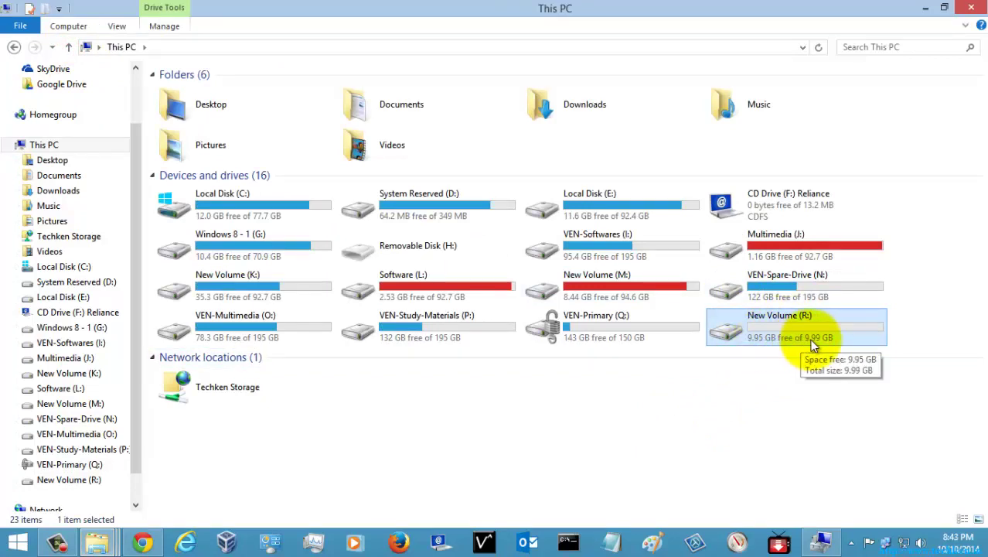
mouse_move(798, 293)
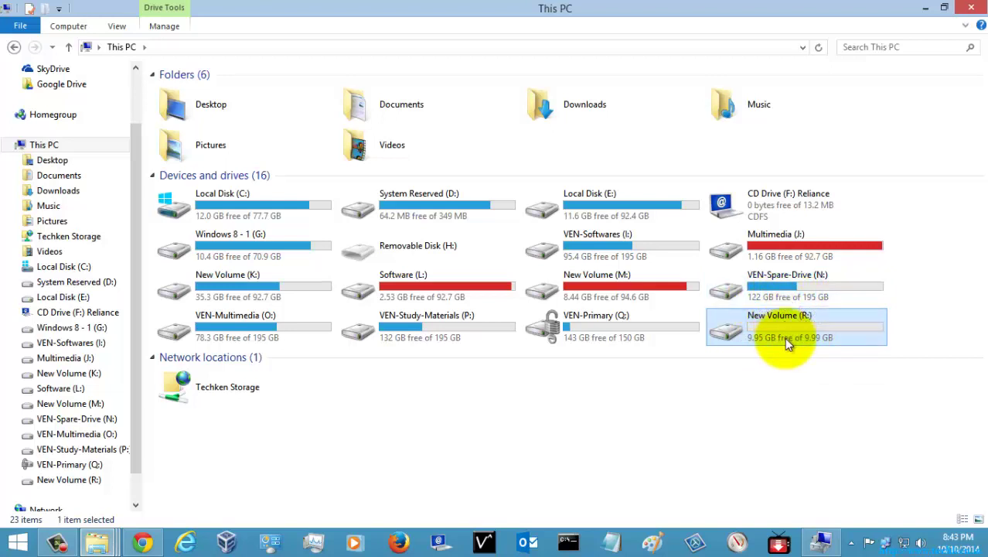
click(766, 295)
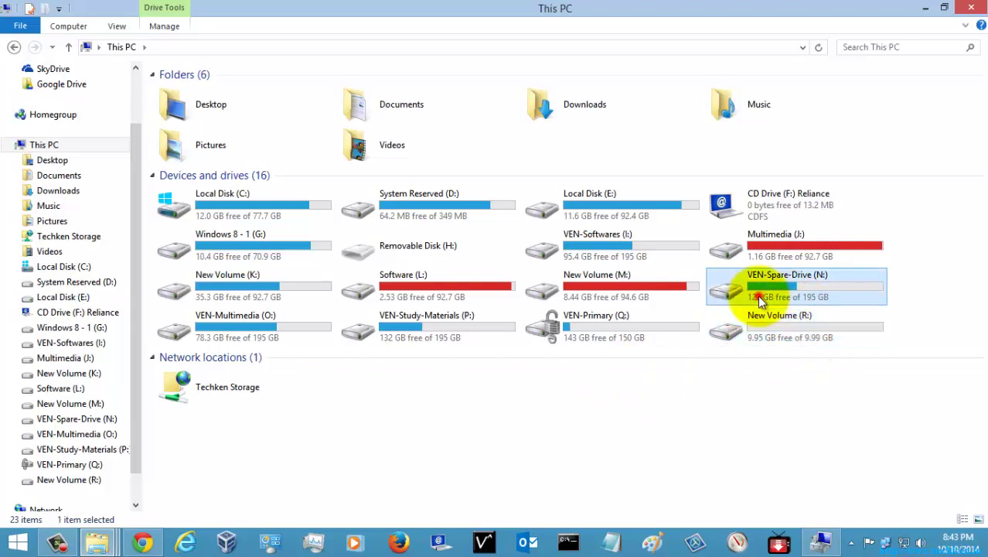
double_click(774, 296)
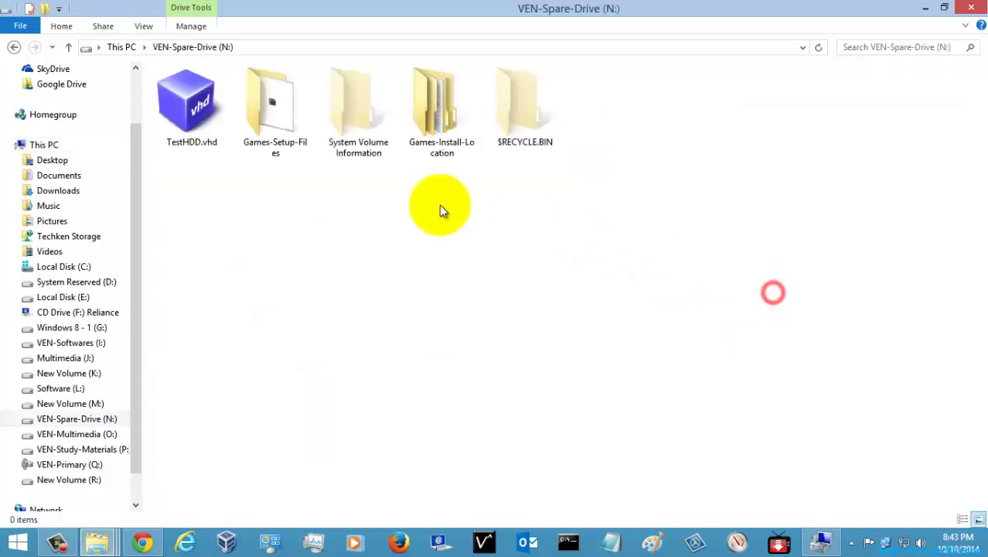
right_click(191, 109)
click(234, 386)
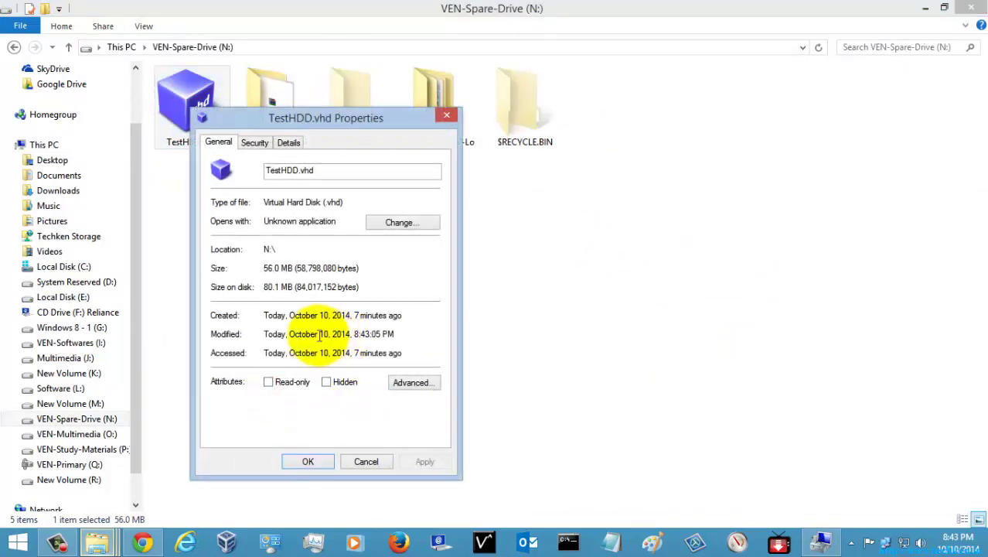
click(368, 462)
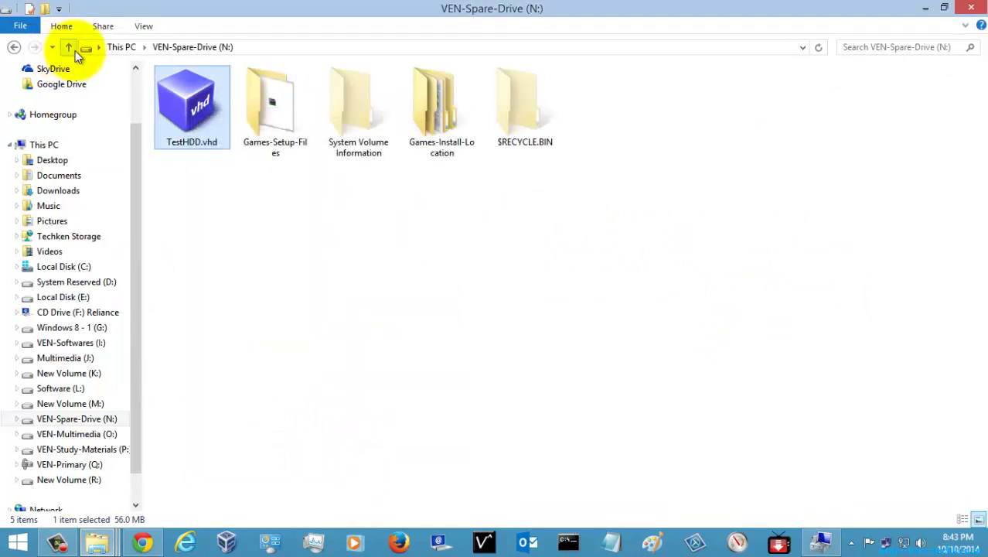
click(71, 49)
Copy Battlefield 3.rar from N:\Games-Setup-Files.
double_click(754, 297)
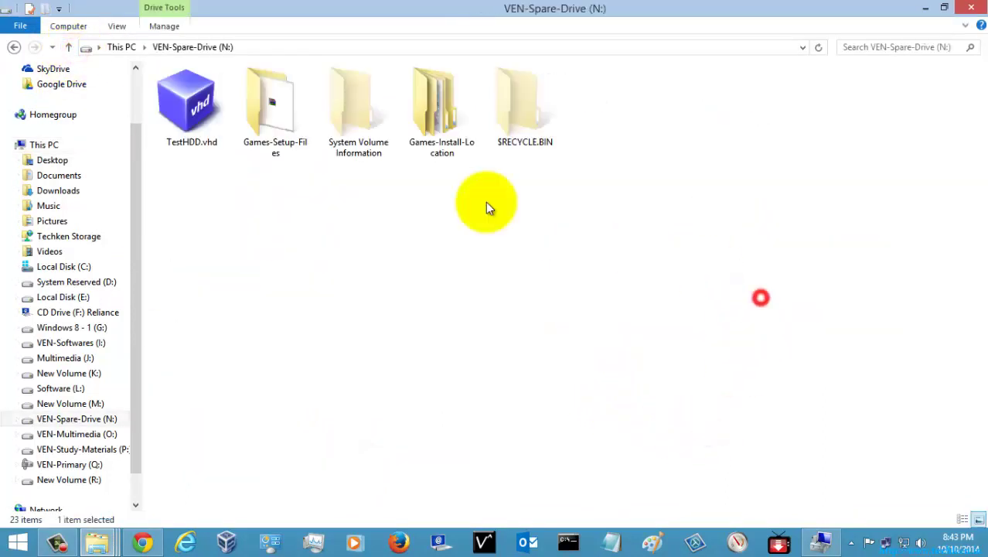
double_click(274, 132)
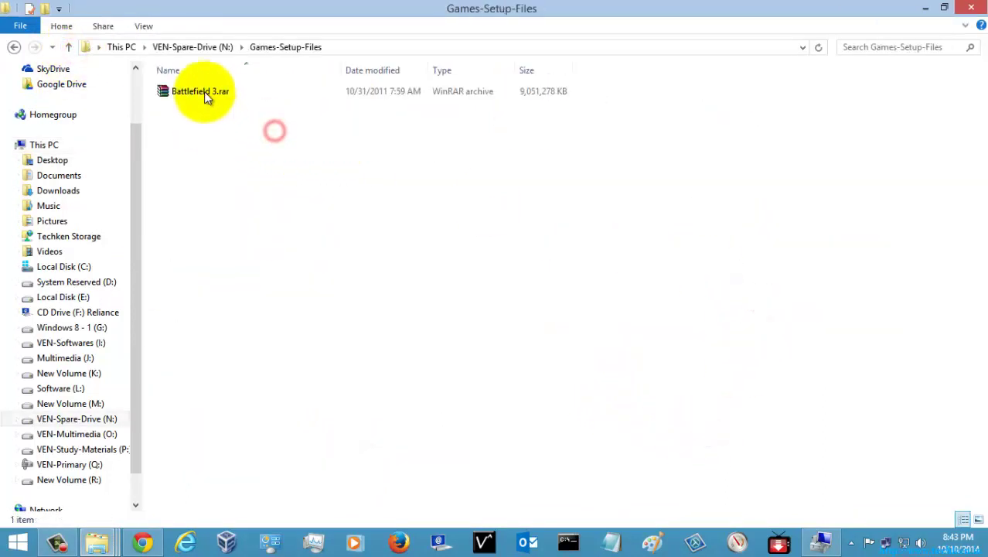
click(204, 91)
right_click(204, 89)
click(240, 294)
Paste Battlefield 3.rar into New Volume (R:).
click(68, 48)
key(alt+Up)
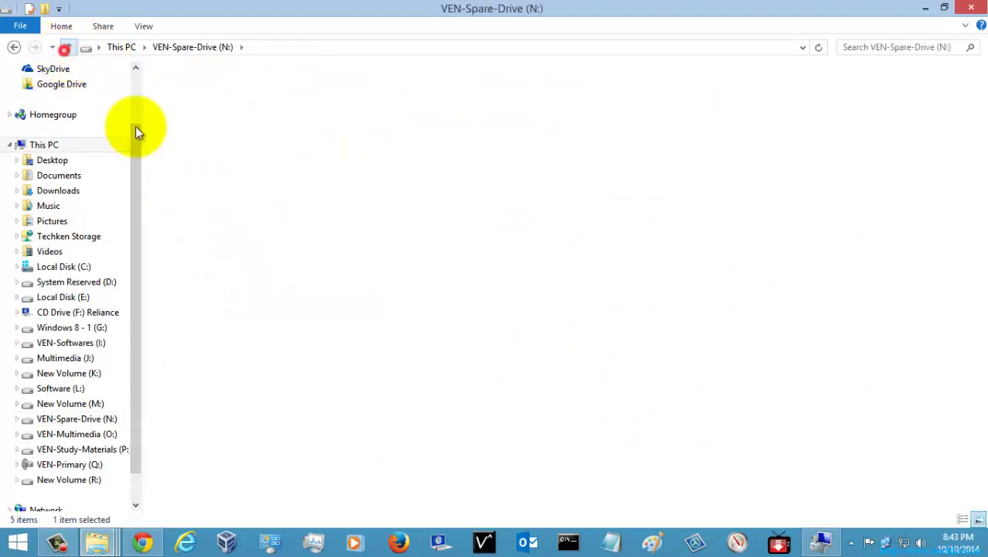
double_click(778, 328)
right_click(389, 255)
click(439, 374)
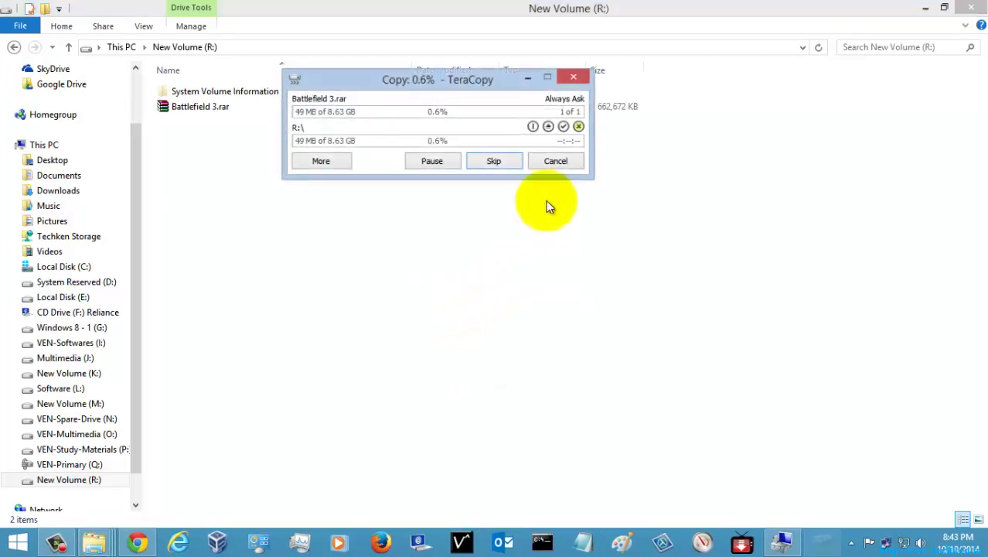
click(533, 75)
Check that New Volume (R:) shows 9.32 GB free of 9.99 GB, then minimize Explorer.
click(68, 47)
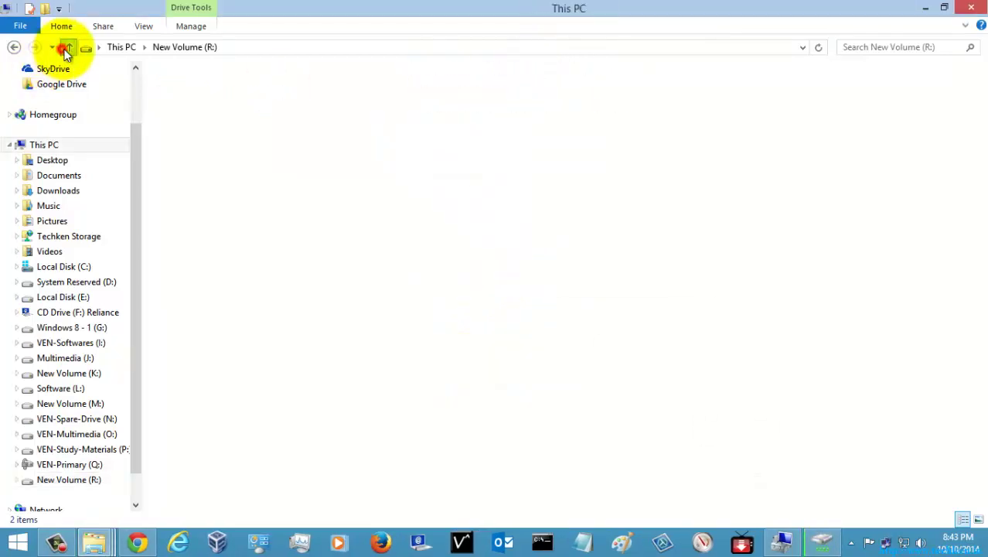
click(895, 418)
click(778, 332)
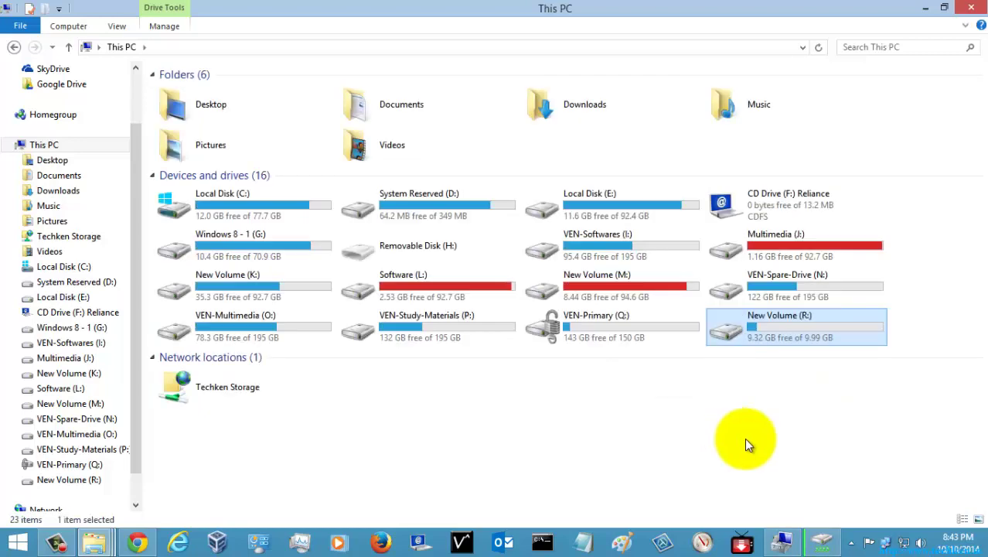
click(926, 8)
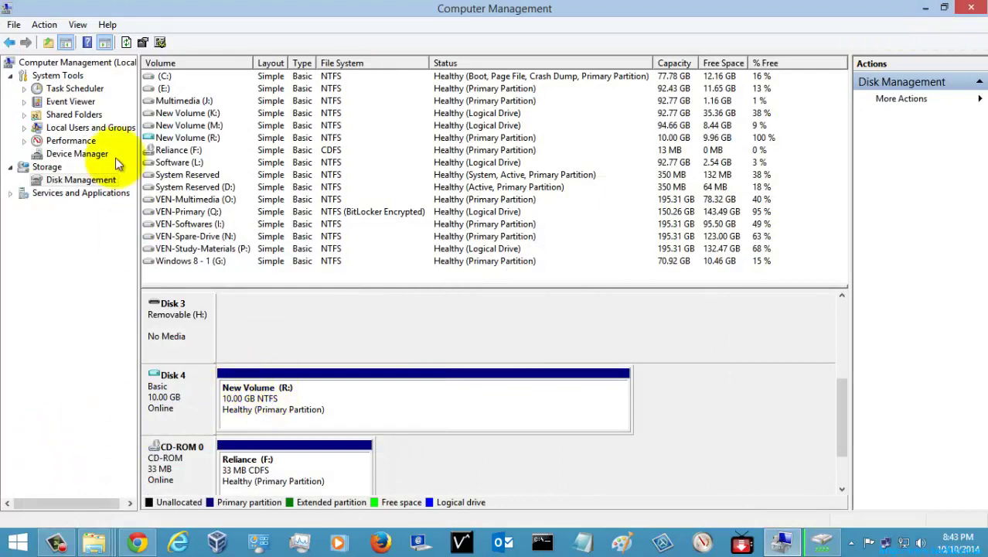
Start a new virtual hard disk saved as N:\TestHDD-Fixed.vhd.
right_click(88, 178)
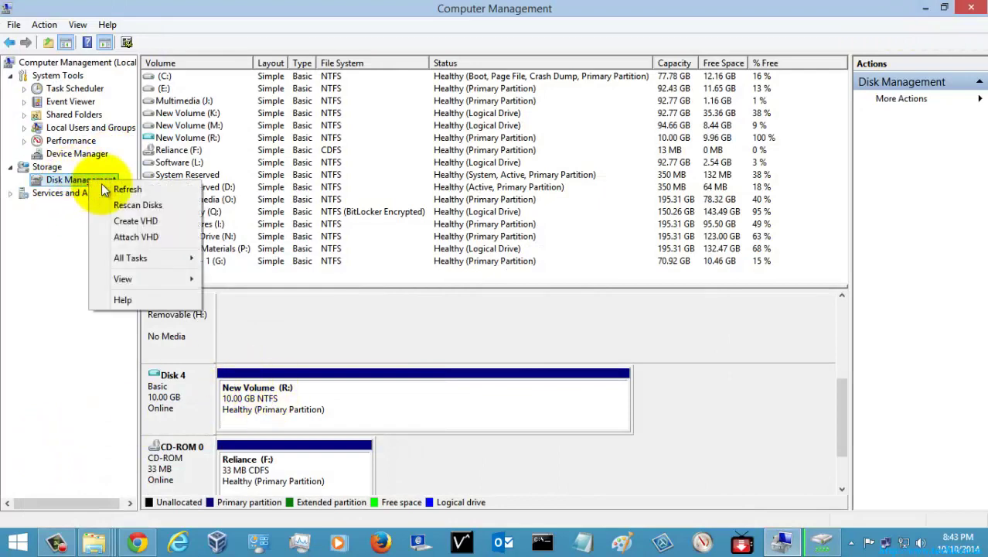
click(135, 221)
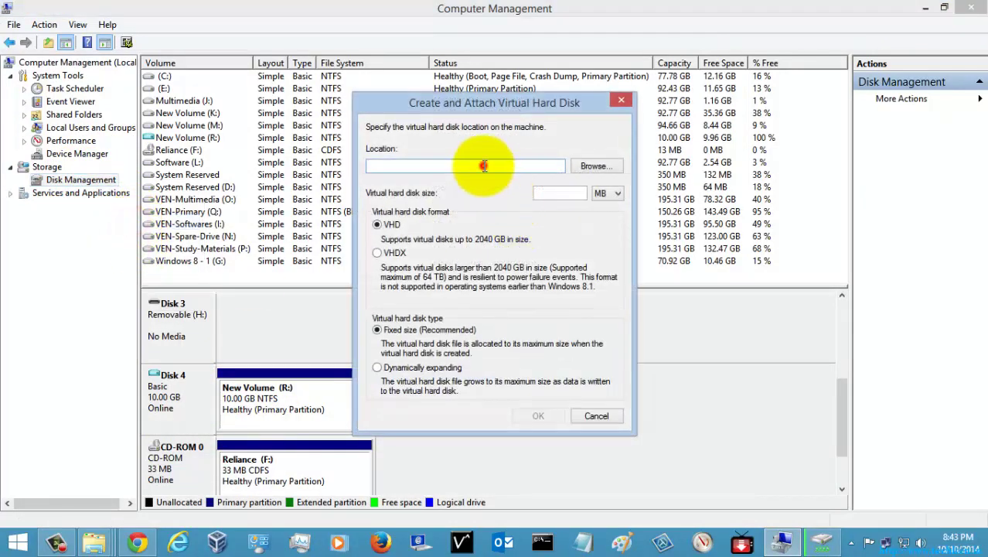
click(596, 165)
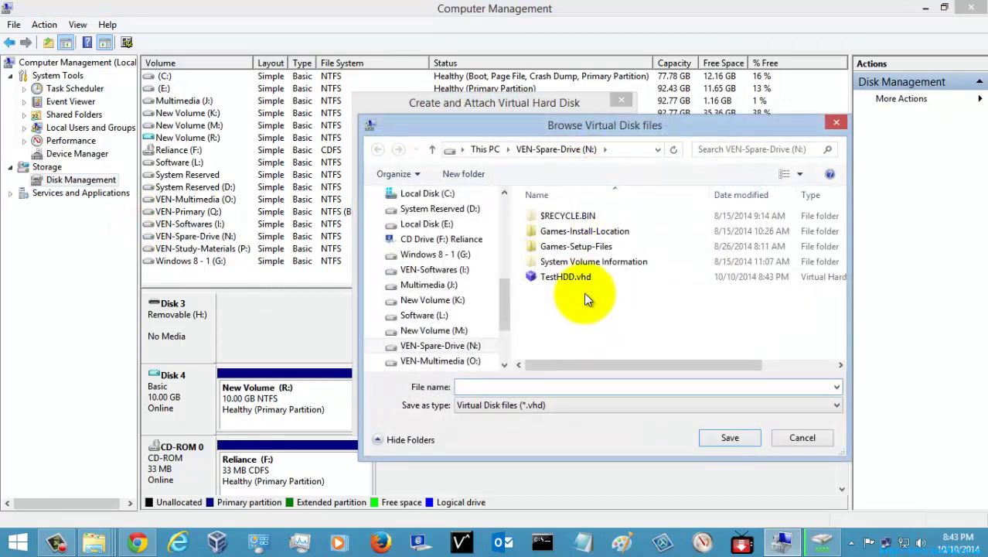
click(567, 277)
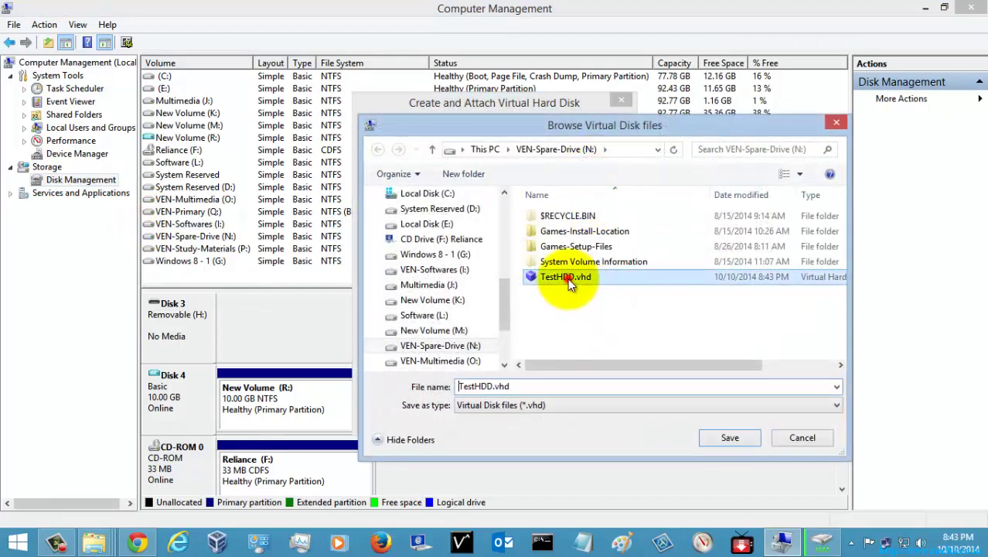
click(491, 387)
key(Home)
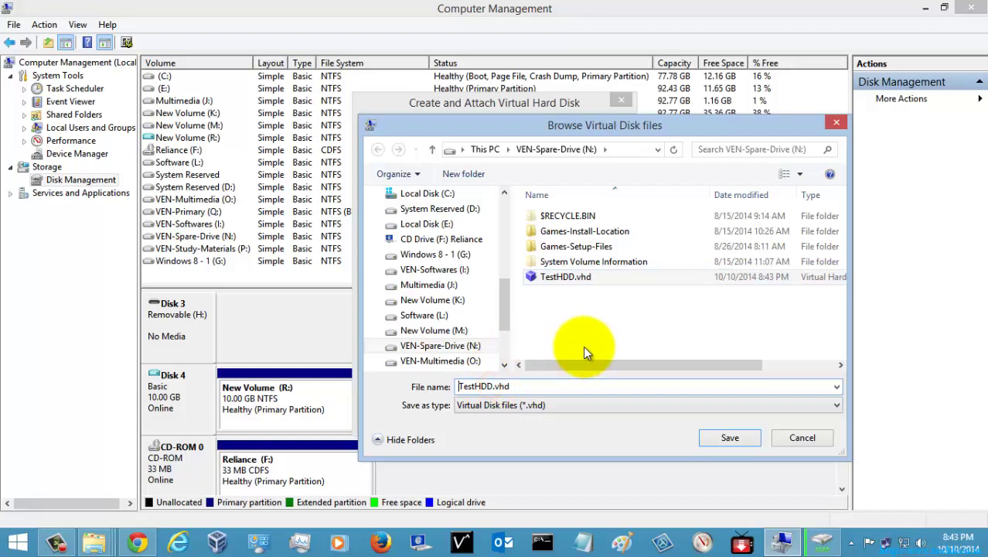
key(Delete)
key(Delete)
key(Delete)
key(Delete)
key(Delete)
key(Delete)
key(Delete)
key(Delete)
key(Delete)
key(Delete)
key(Delete)
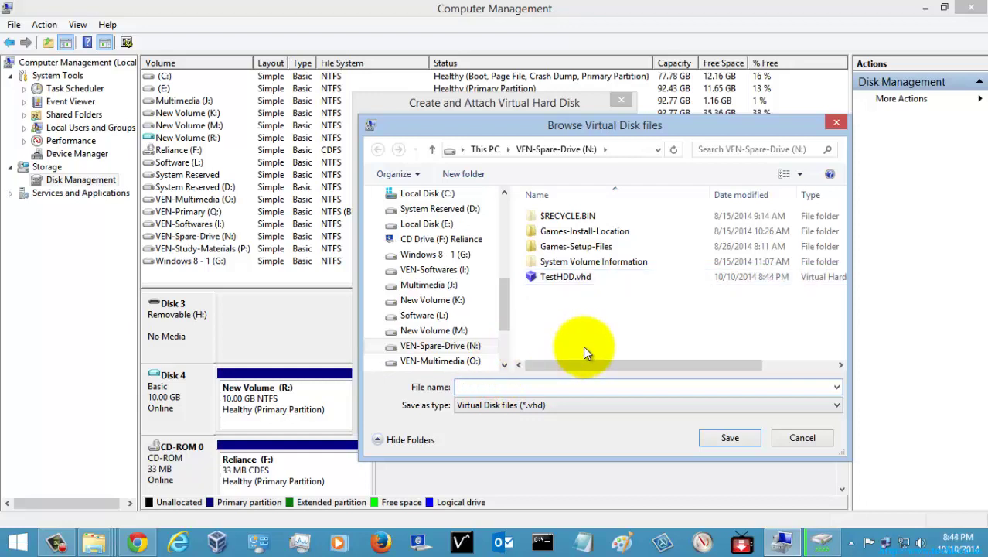
text(Tes)
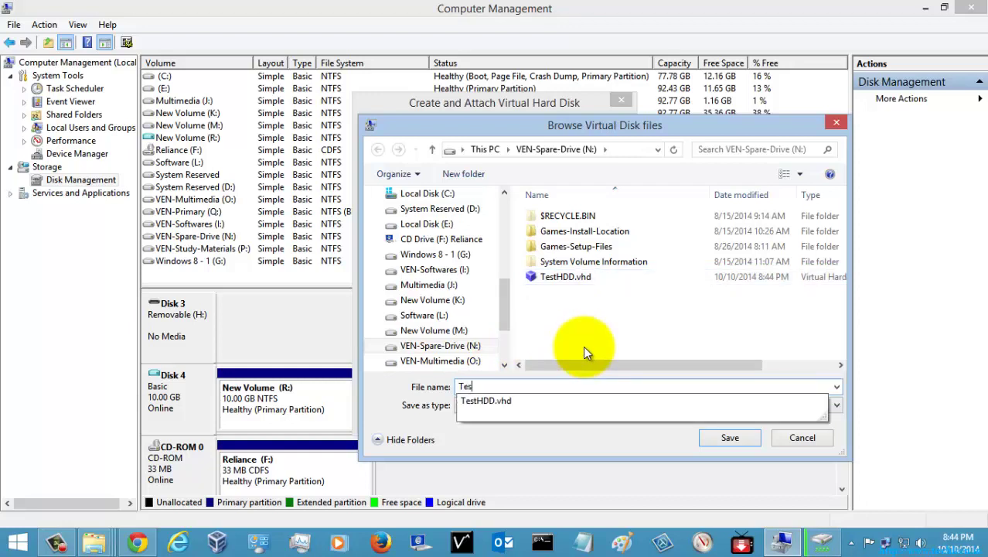
text(tHDD-Fixed)
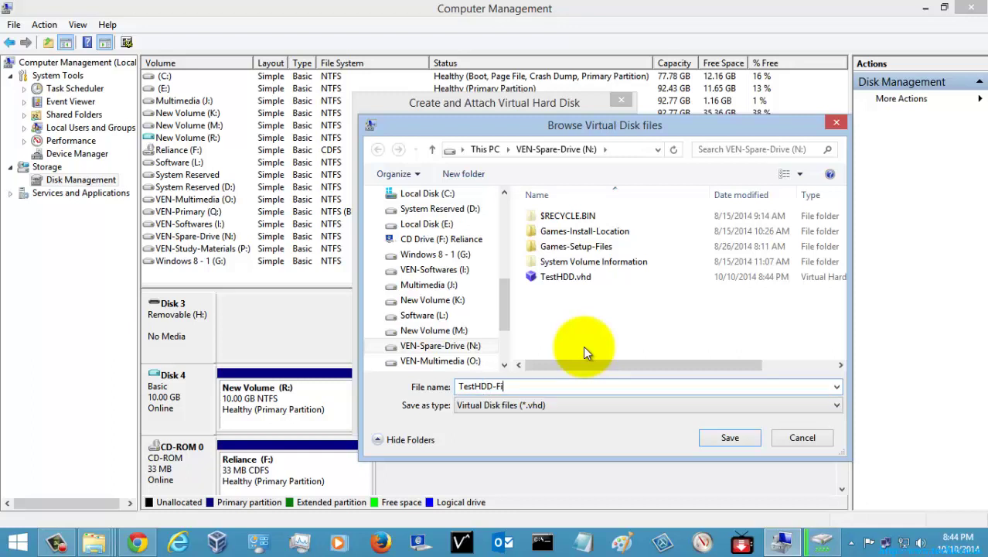
click(726, 436)
Set the virtual disk size to 10000 MB and create it as a fixed-size VHD.
click(560, 195)
text(10000)
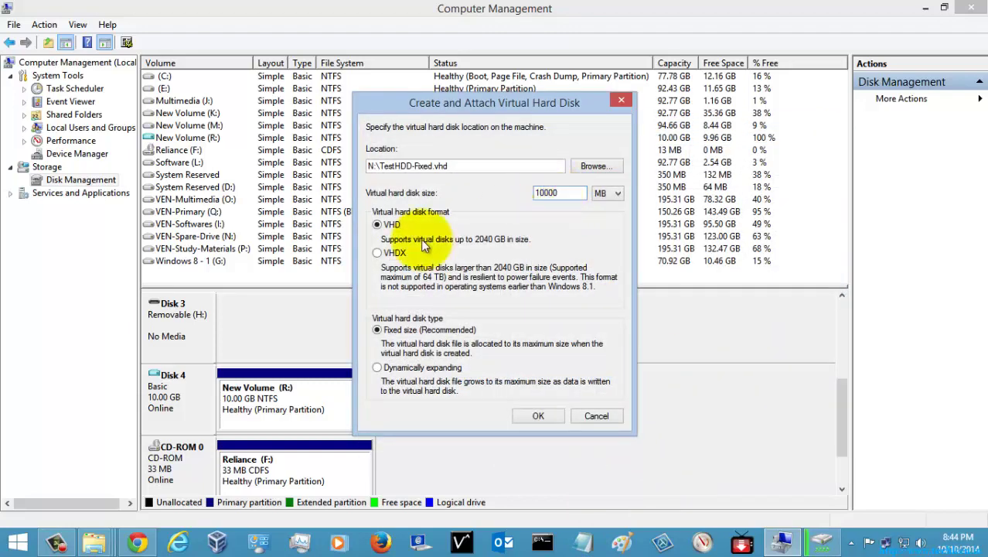
click(539, 412)
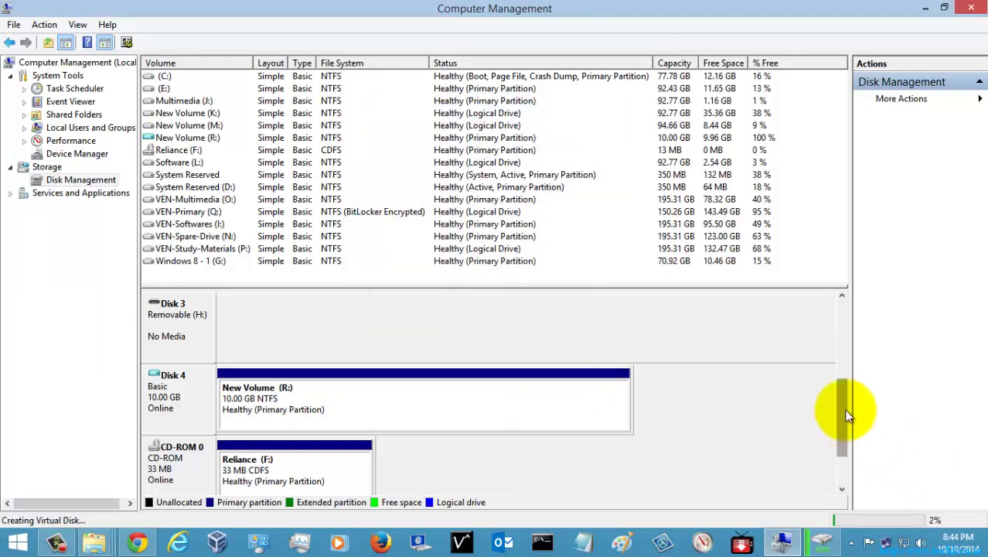
Wait for the virtual disk creation to progress and refresh Disk Management's disk list.
mouse_move(847, 415)
mouse_down()
mouse_move(847, 441)
mouse_move(839, 327)
mouse_move(845, 435)
mouse_up()
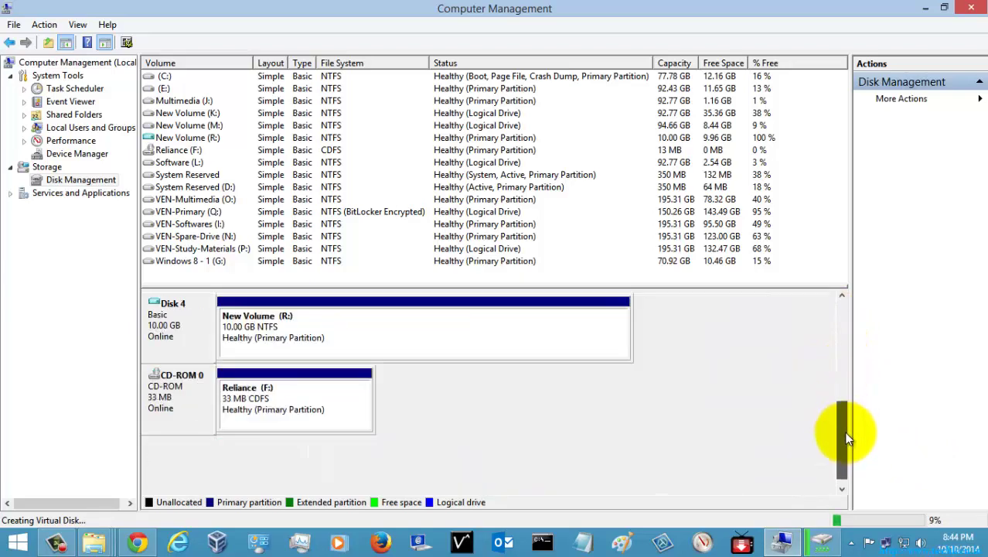
right_click(91, 179)
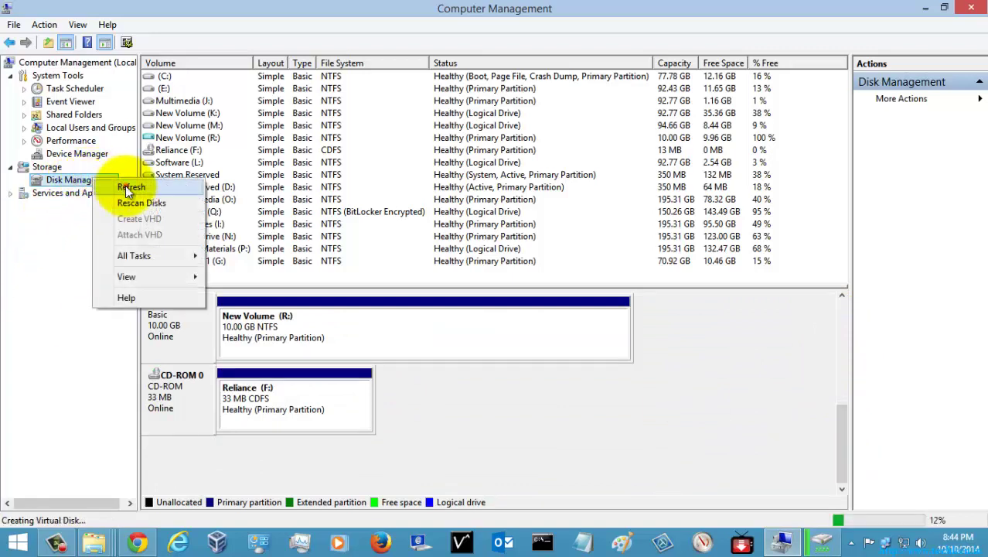
click(677, 416)
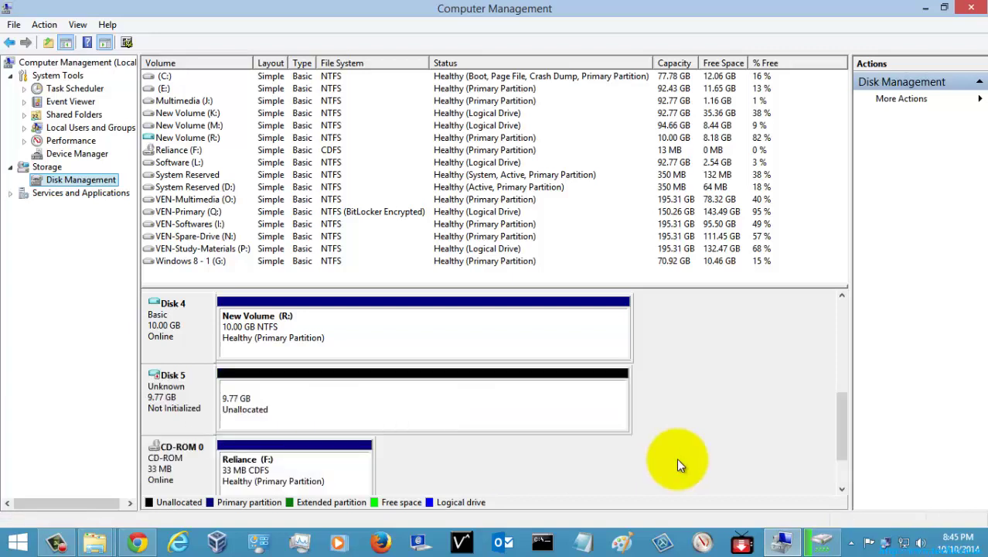
Initialize Disk 5 with the MBR partition style.
right_click(176, 400)
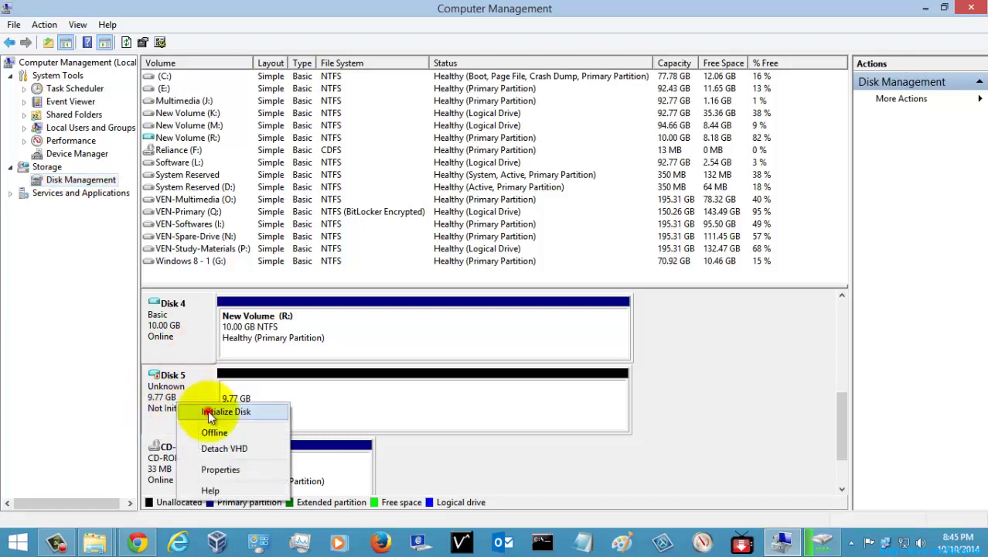
click(208, 409)
click(541, 356)
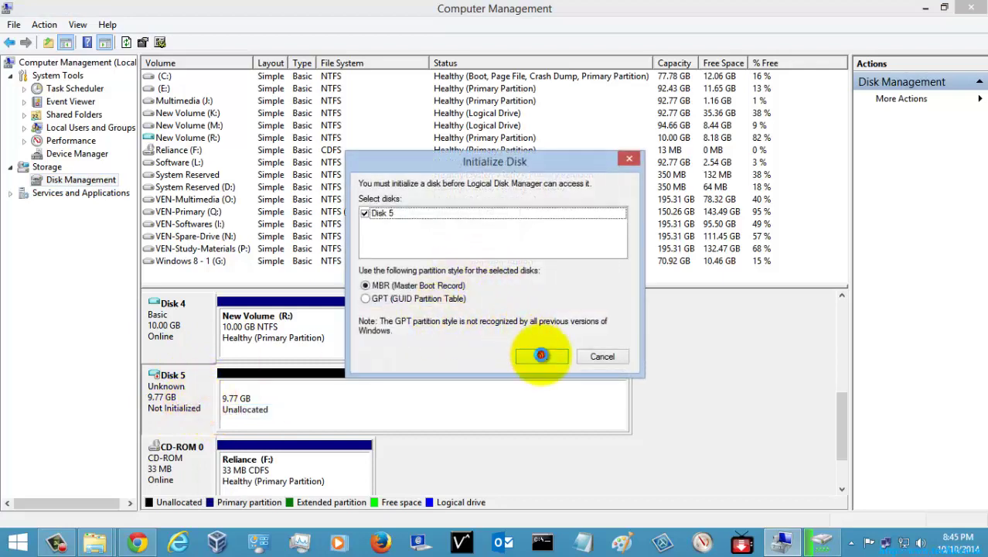
Create a full-size NTFS simple volume New Volume (S:) on Disk 5's unallocated 9.76 GB, keeping wizard defaults.
right_click(385, 406)
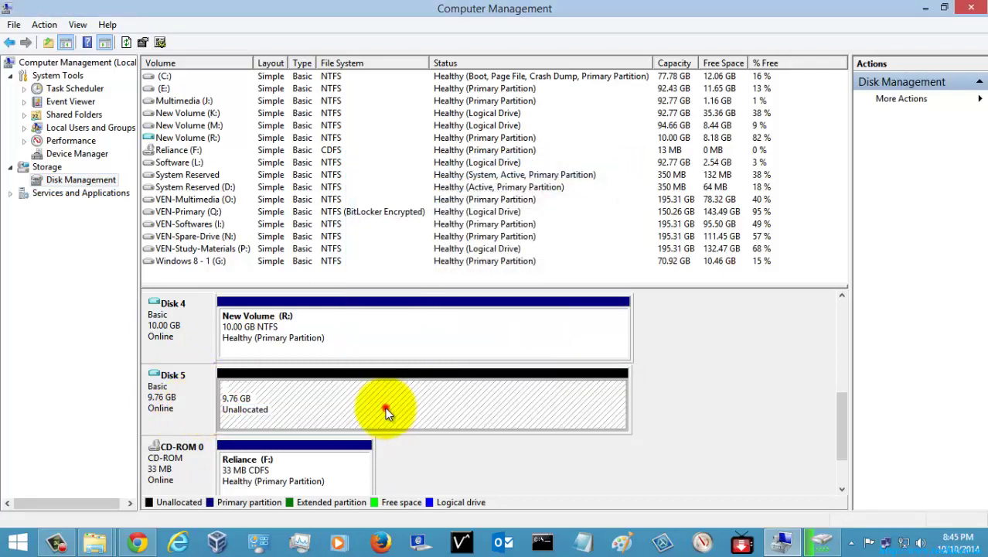
click(419, 291)
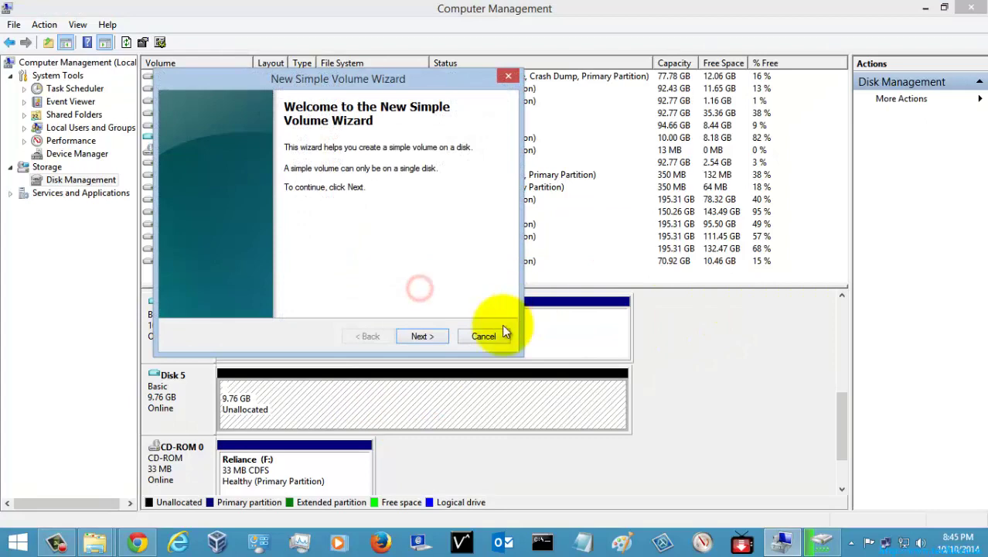
click(422, 335)
click(424, 335)
click(423, 336)
click(423, 335)
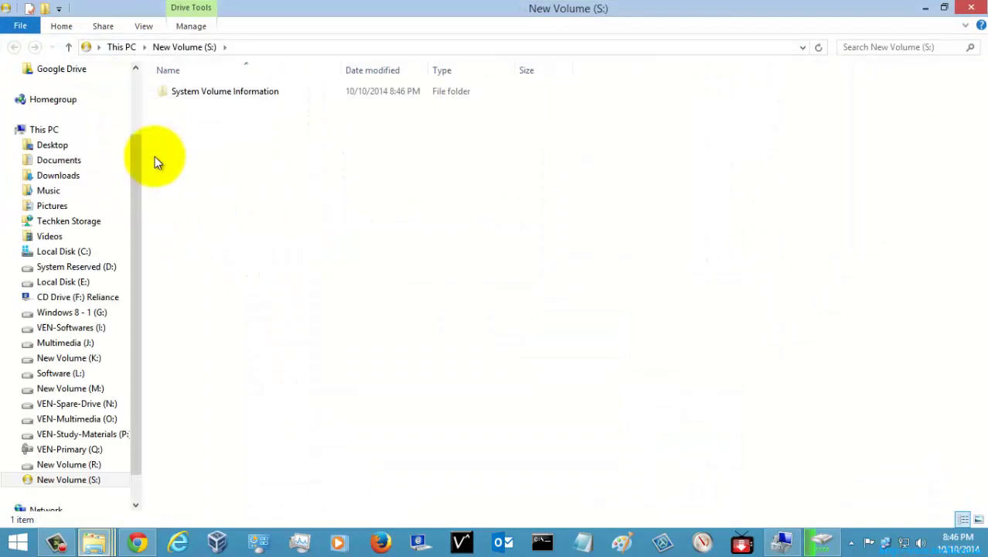
Close the S: Explorer window and compare the New Volume (S:) and (R:) entries in the volume list.
click(970, 8)
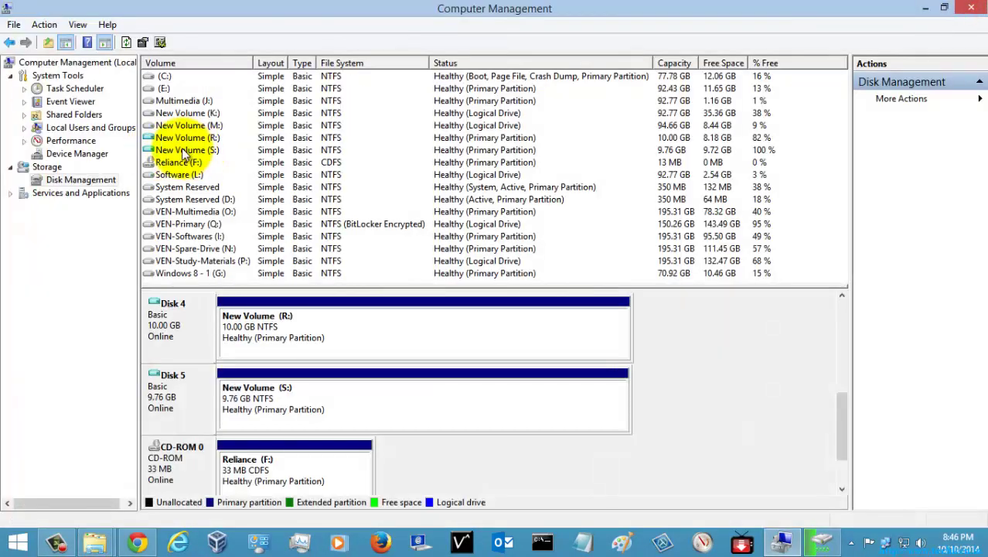
click(183, 151)
click(191, 137)
click(196, 149)
click(203, 139)
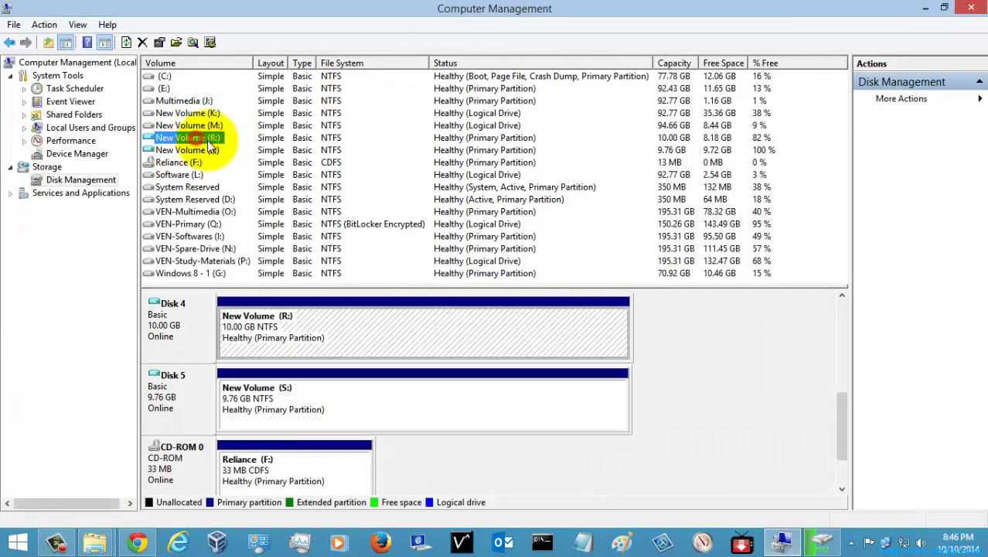
click(476, 141)
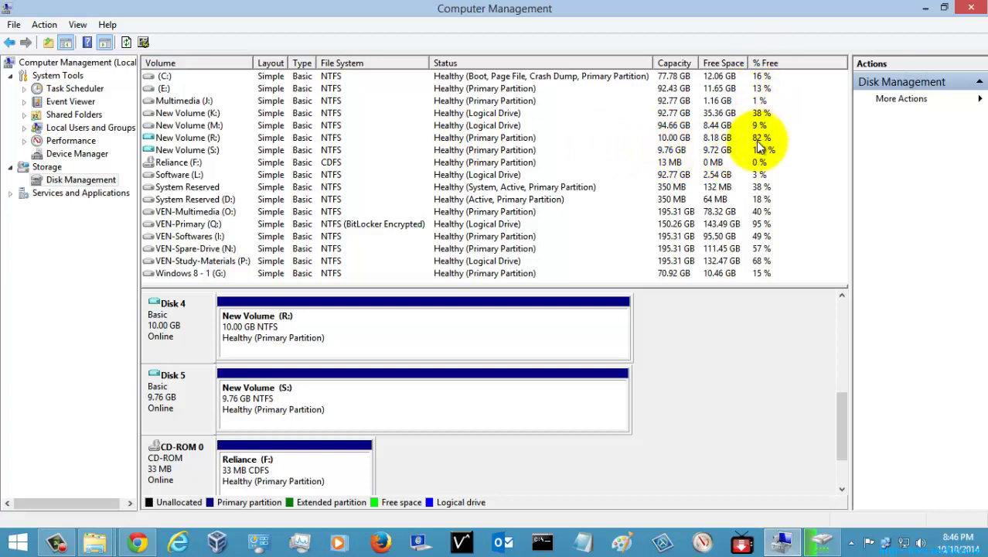
Minimize the TeraCopy progress window and Computer Management to show the desktop.
click(821, 541)
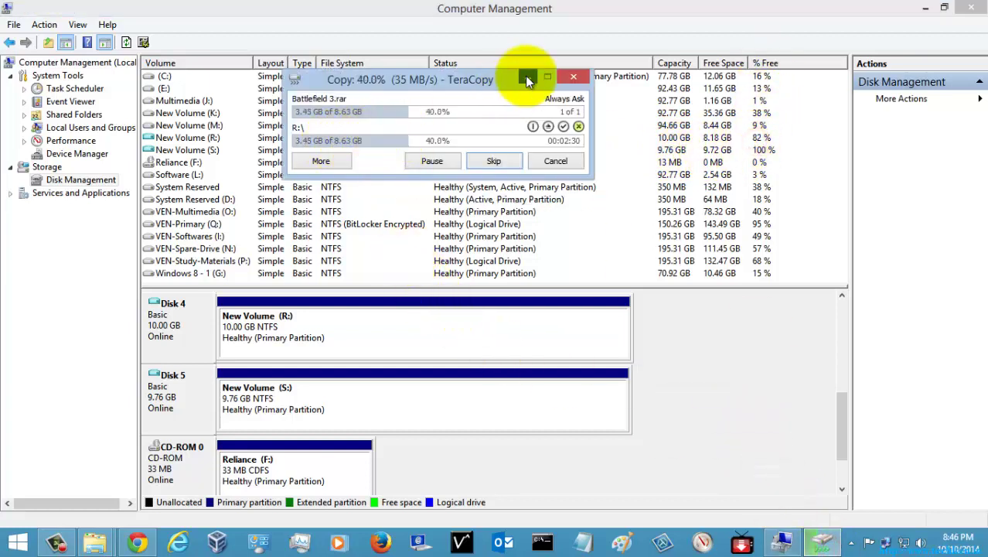
click(526, 76)
click(926, 9)
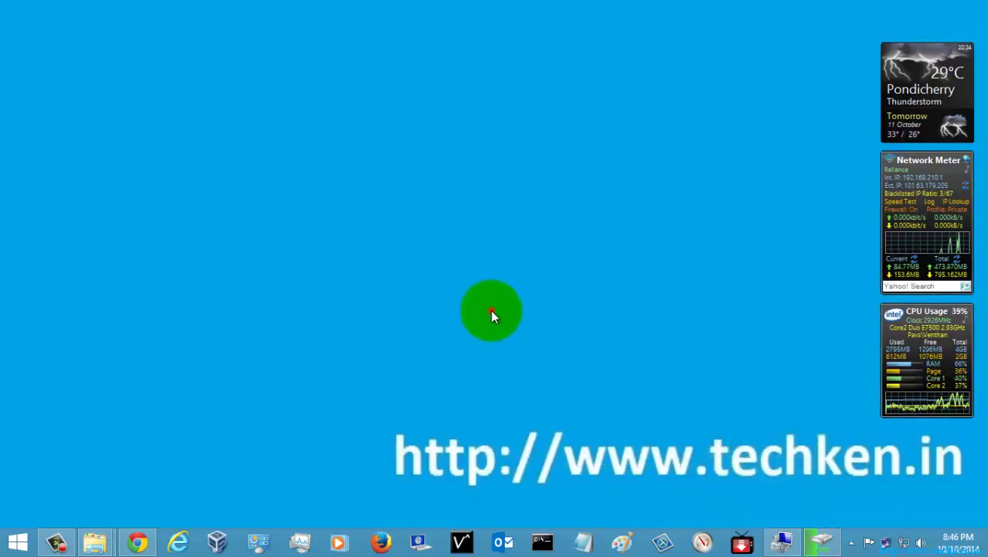
Open VEN-Spare-Drive (N:) in a new Explorer window and select TestHDD-Fixed.vhd.
key(super+e)
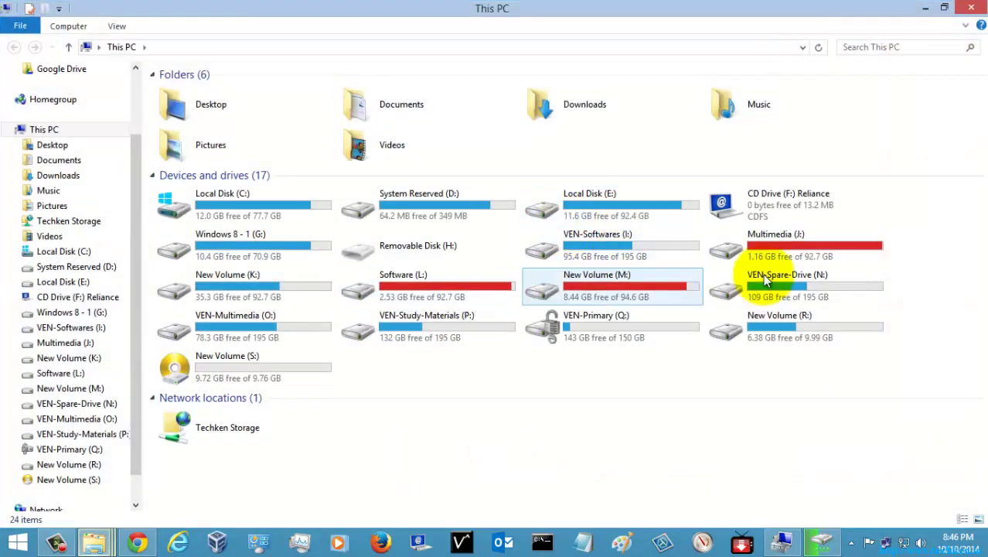
double_click(790, 279)
click(267, 166)
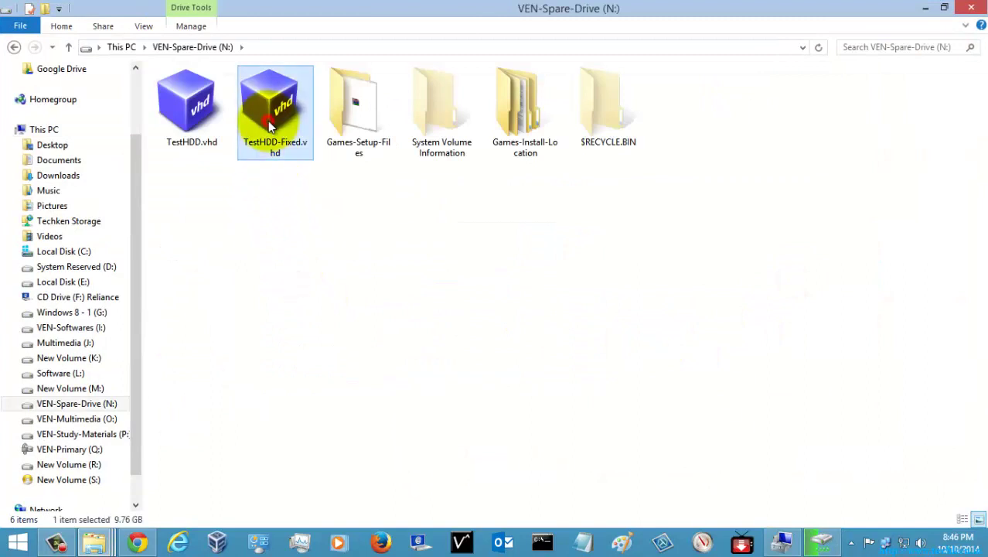
right_click(267, 121)
click(303, 325)
click(213, 248)
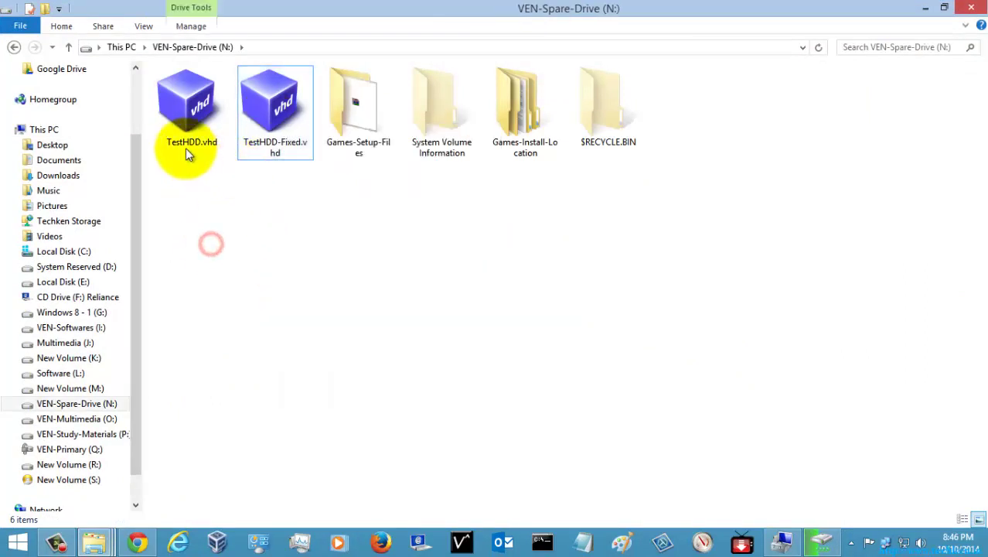
Check TestHDD-Fixed.vhd's Properties, showing its fixed 9.76 GB size.
click(186, 143)
click(270, 136)
right_click(269, 135)
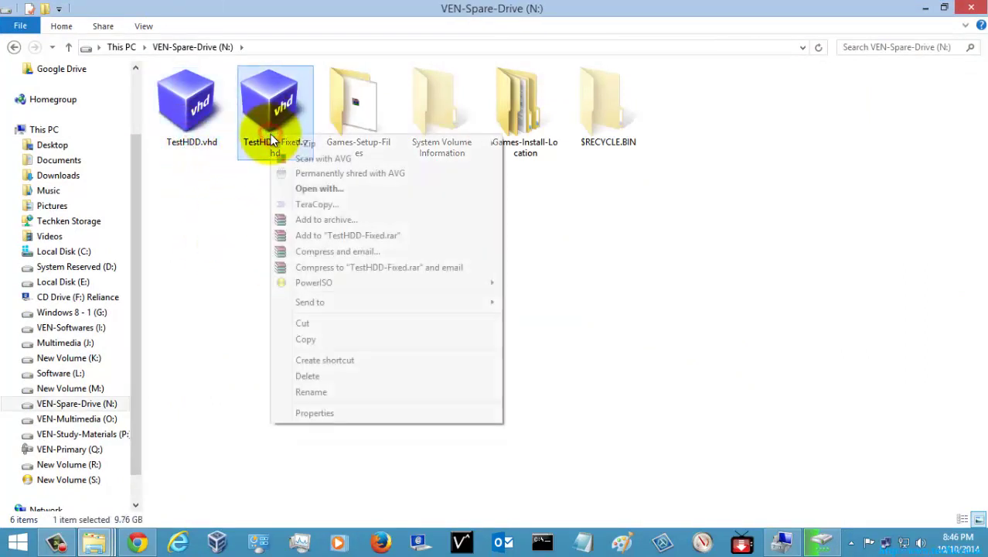
click(324, 413)
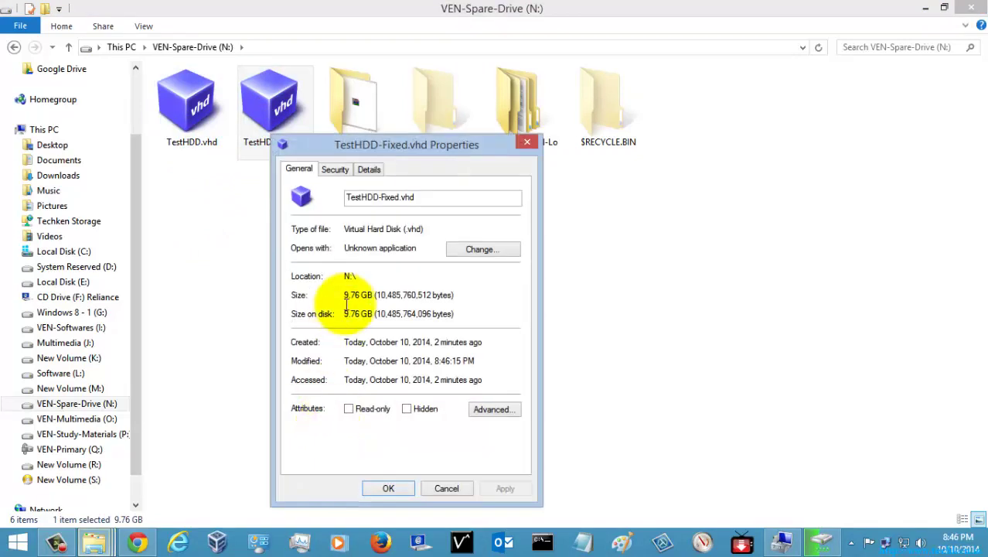
click(343, 313)
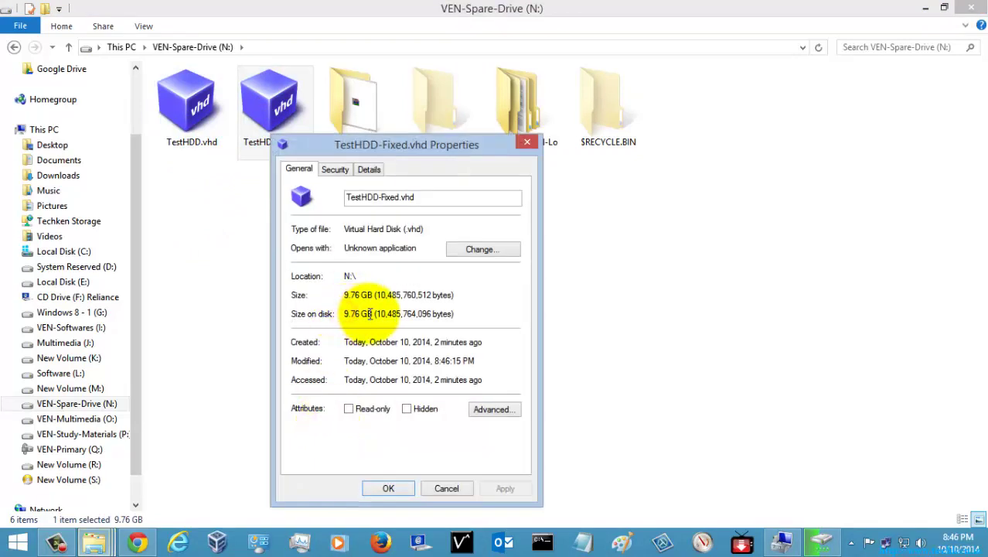
click(447, 487)
Check the dynamic TestHDD.vhd's Properties, showing a size past 4 GB.
click(197, 137)
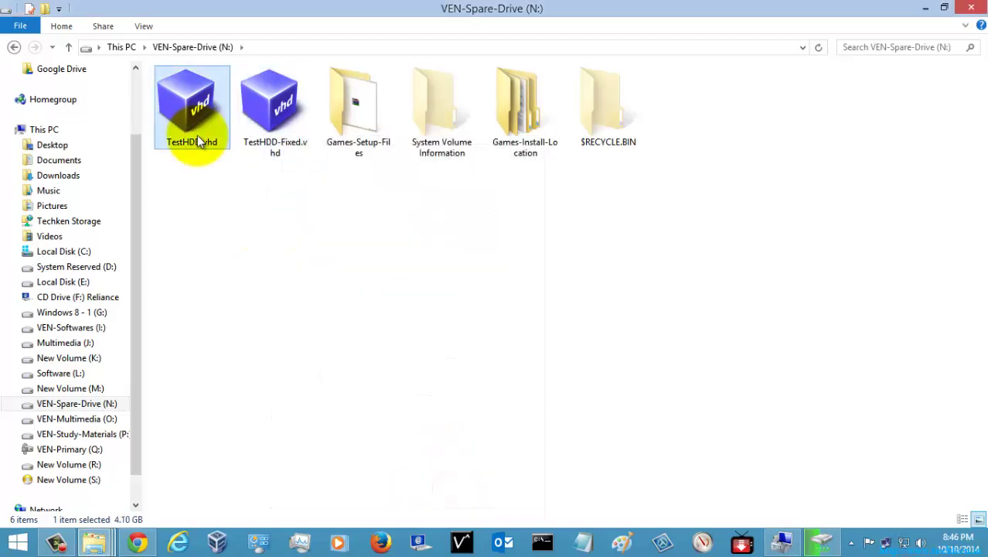
right_click(197, 138)
click(283, 416)
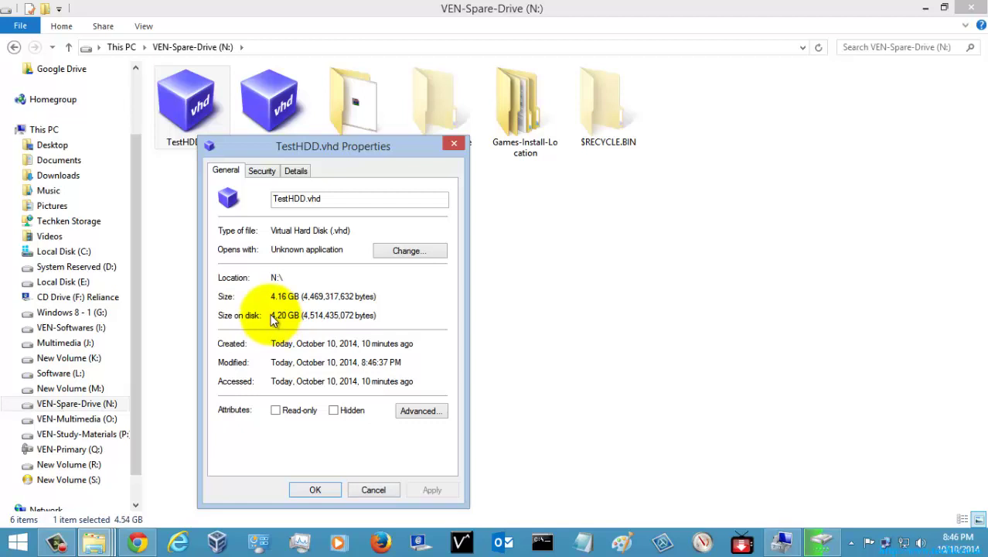
click(368, 491)
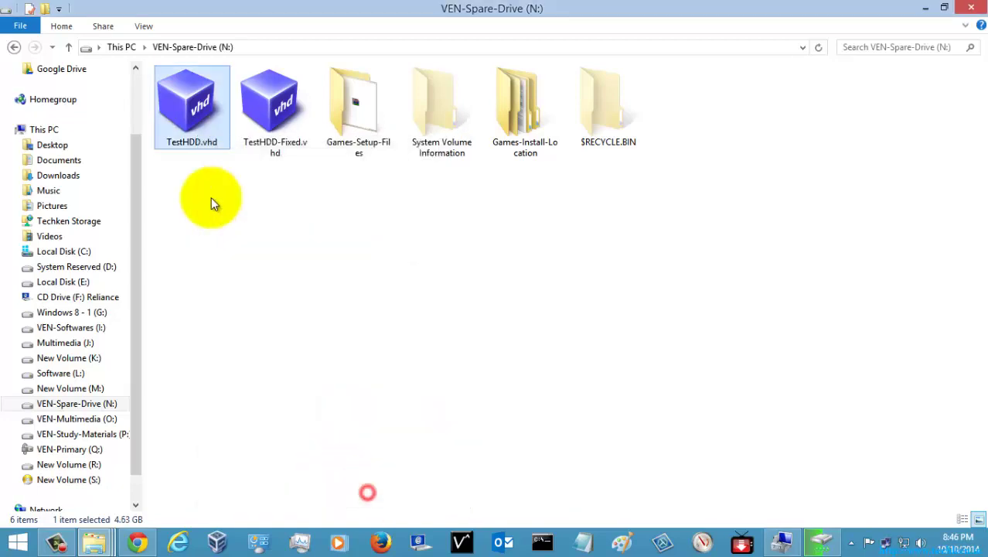
Recheck TestHDD.vhd's Properties twice to watch it grow from 4.80 GB to 5.33 GB.
right_click(220, 130)
click(254, 409)
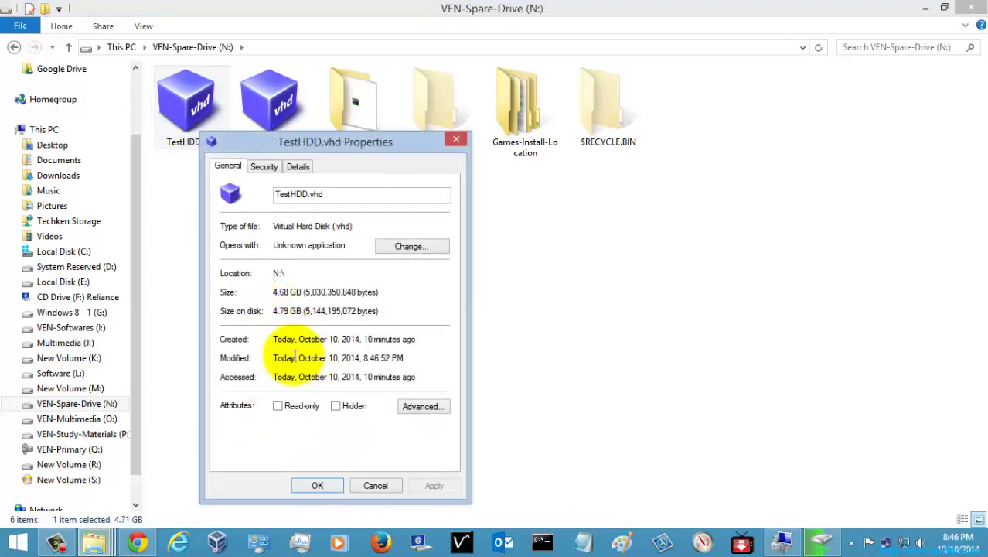
click(376, 485)
right_click(204, 127)
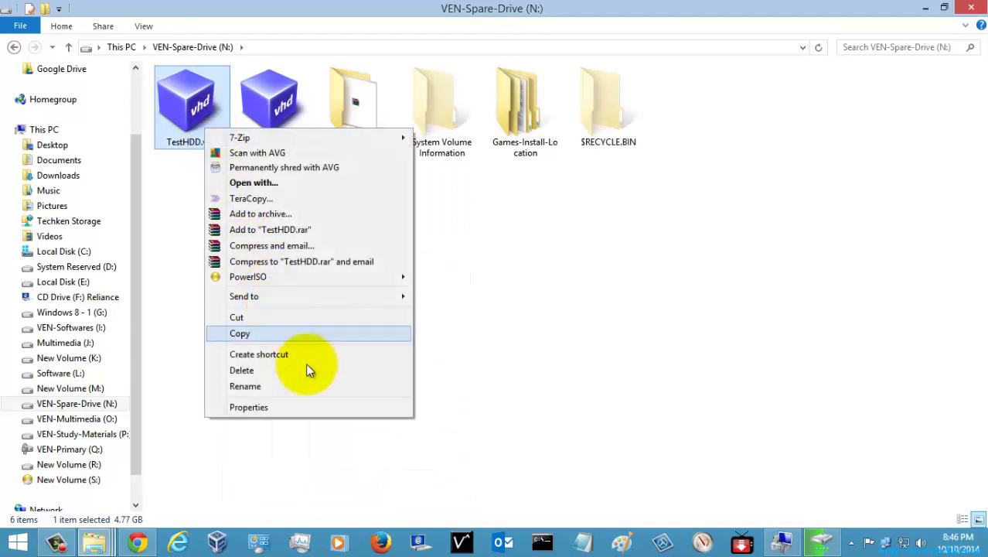
click(318, 409)
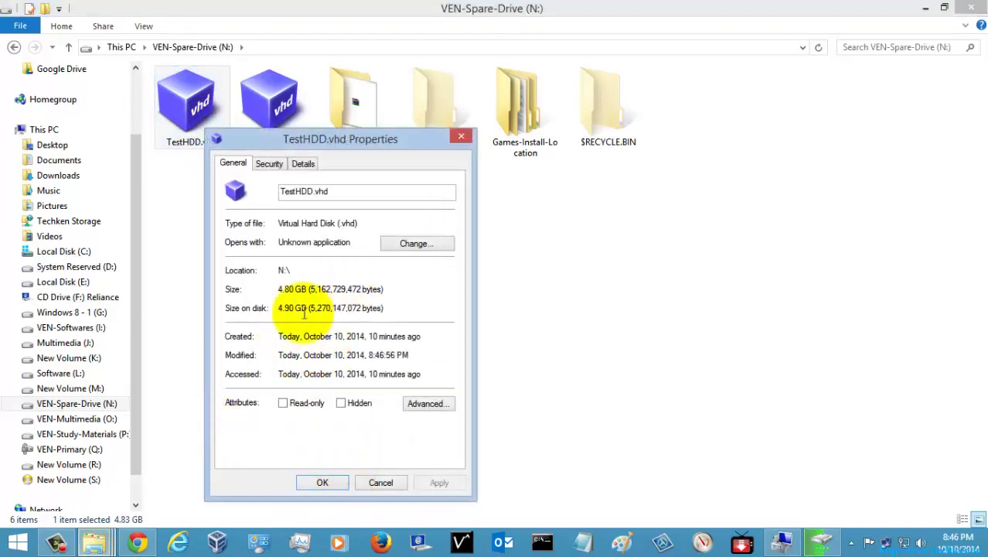
click(379, 480)
click(273, 355)
click(192, 131)
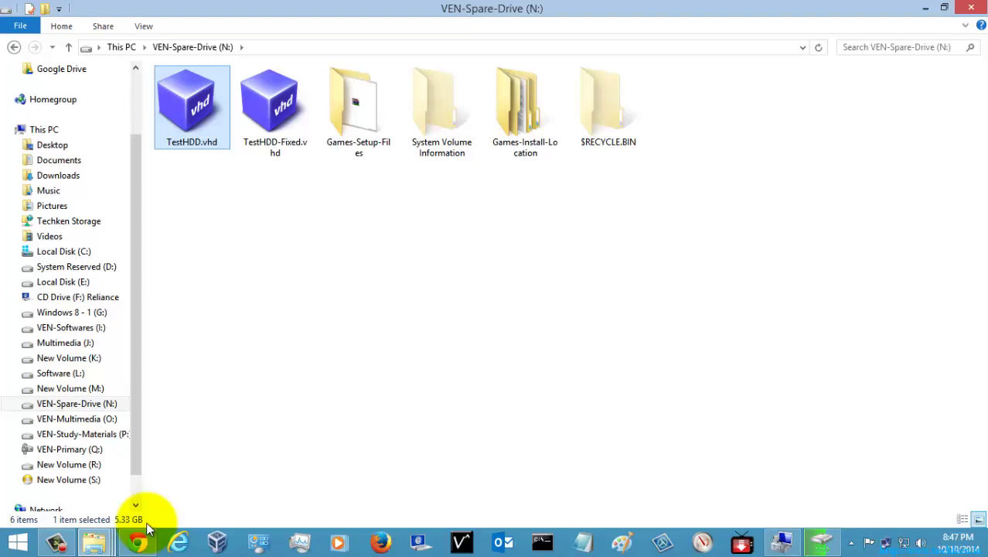
Return to This PC and confirm New Volume (S:) shows 9.72 GB free of 9.76 GB.
click(68, 47)
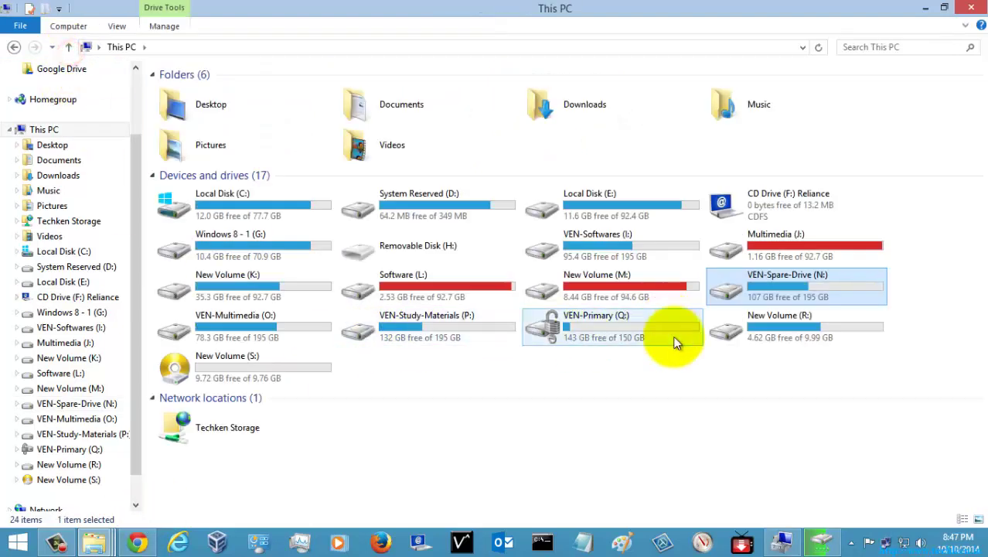
click(254, 378)
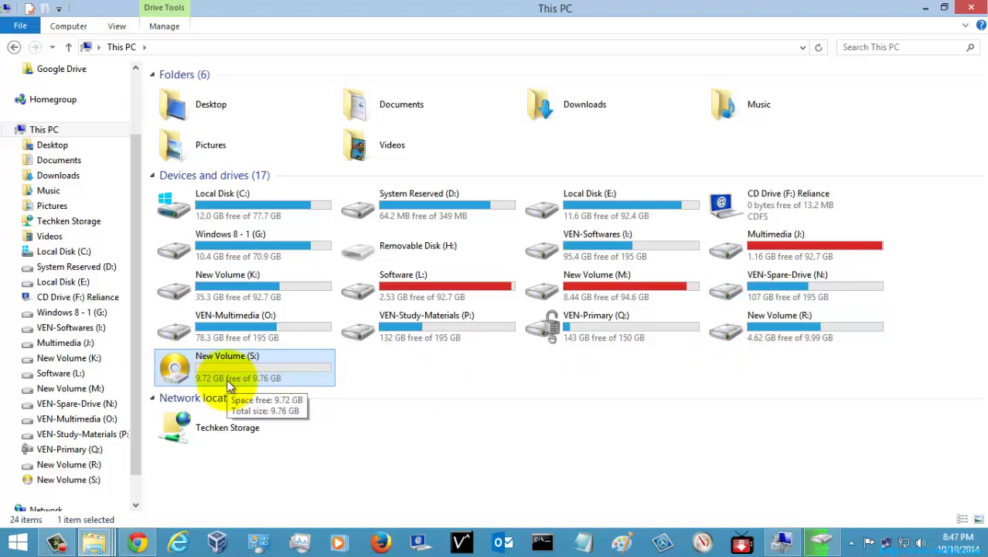
click(511, 467)
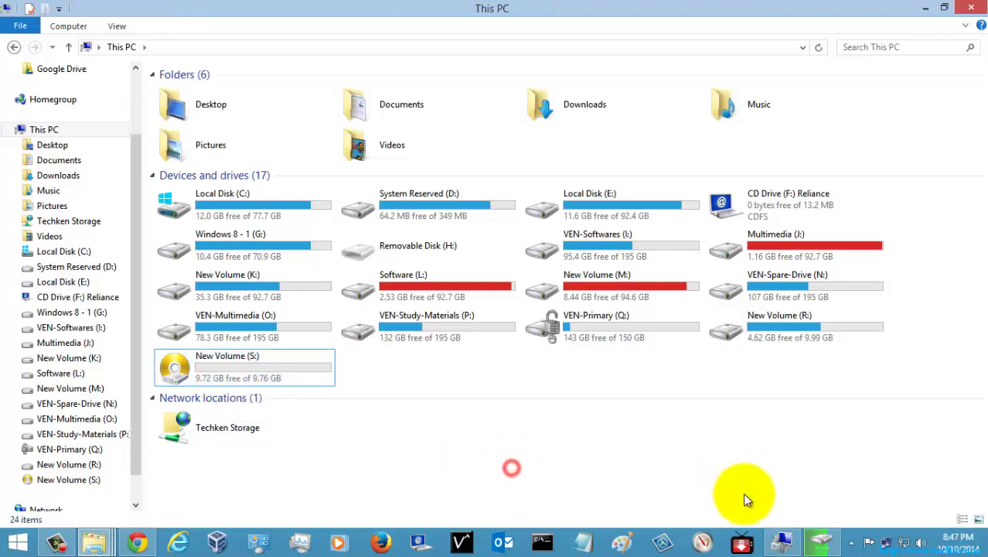
Close File Explorer and refresh the desktop.
click(971, 7)
right_click(474, 241)
click(509, 301)
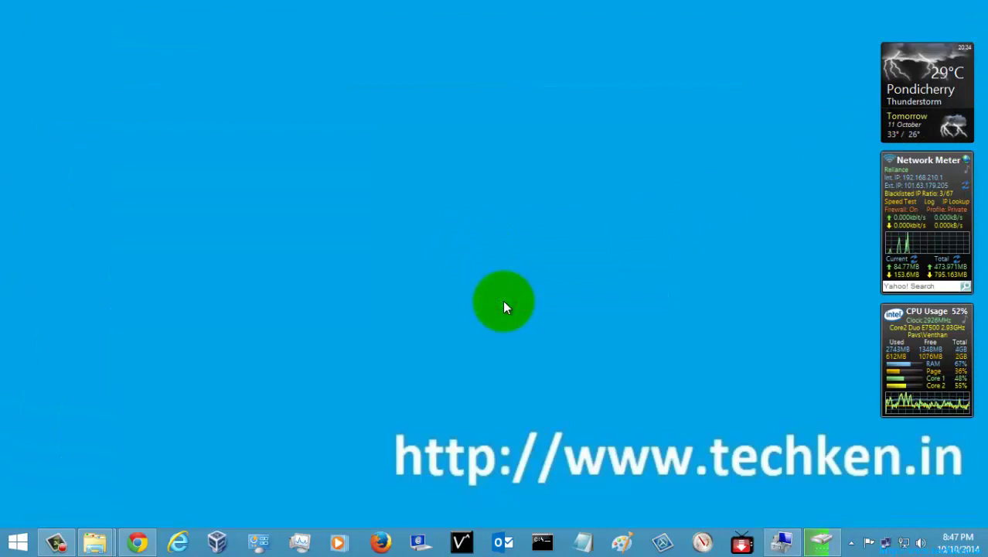